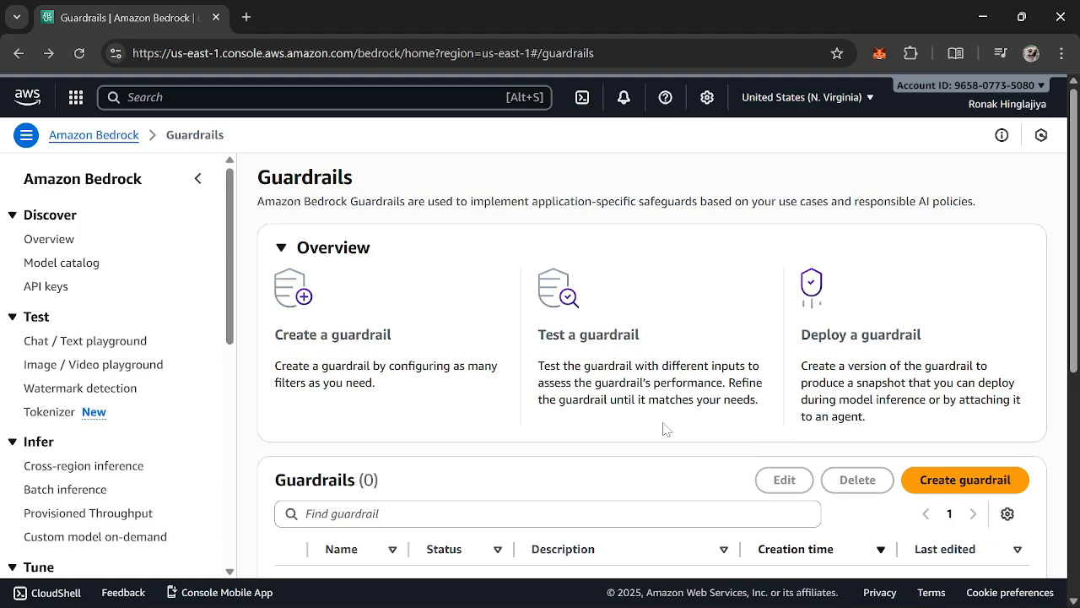
Start creating a new guardrail from the Guardrails page
scroll(644, 306, down, 3)
scroll(645, 305, up, 3)
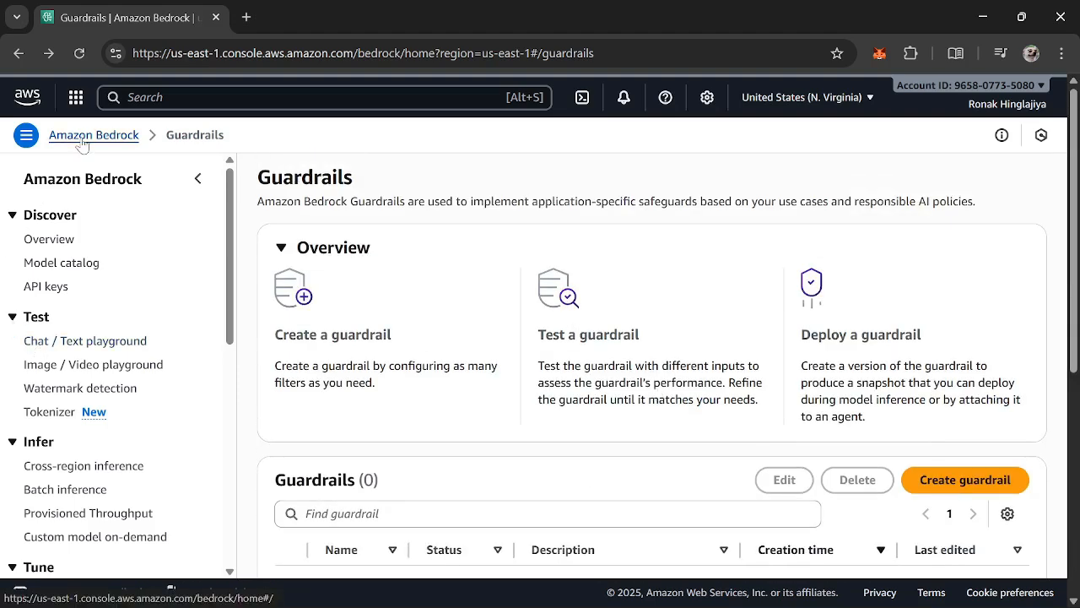
scroll(109, 417, down, 3)
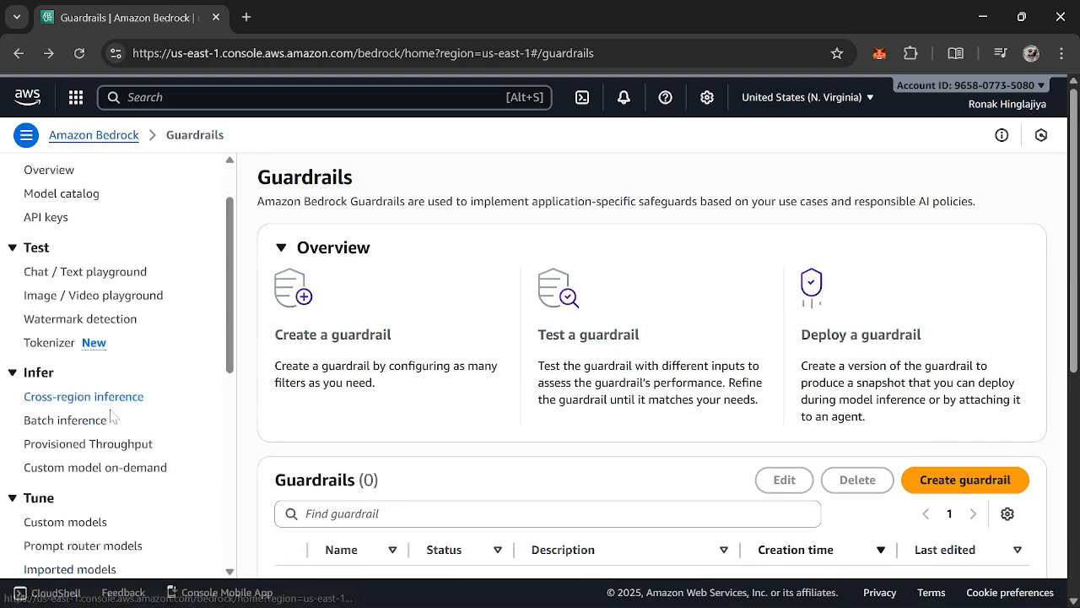
scroll(93, 469, down, 1)
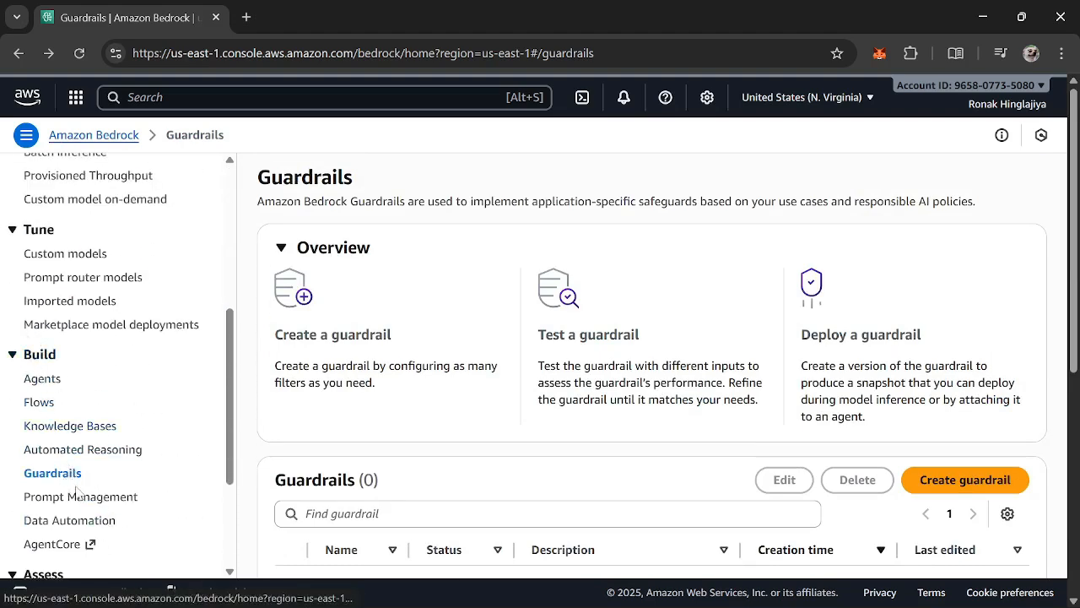
scroll(593, 301, down, 1)
scroll(491, 412, up, 1)
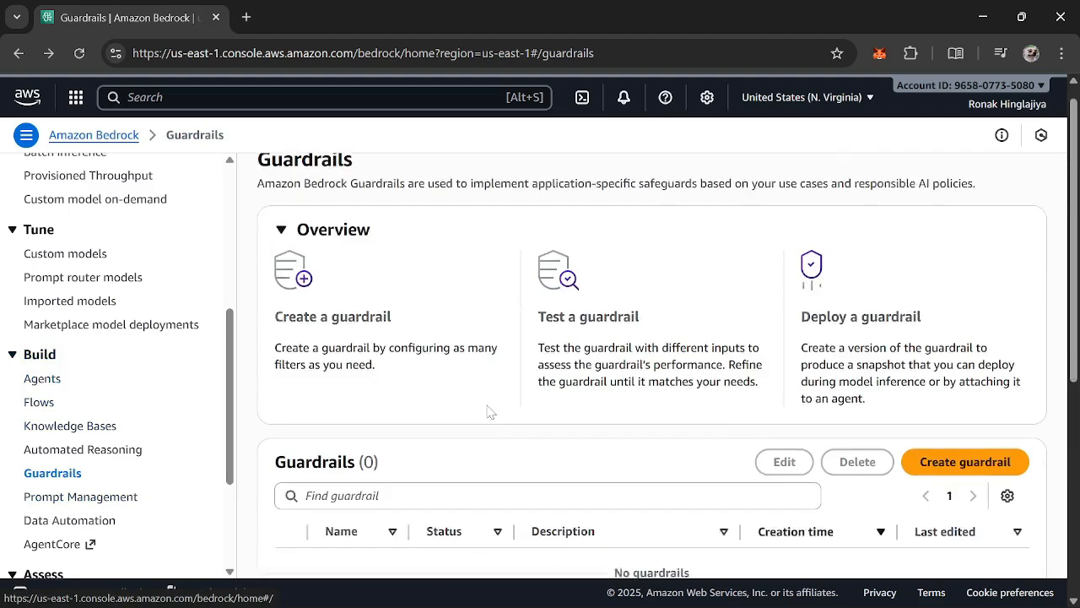
click(1023, 488)
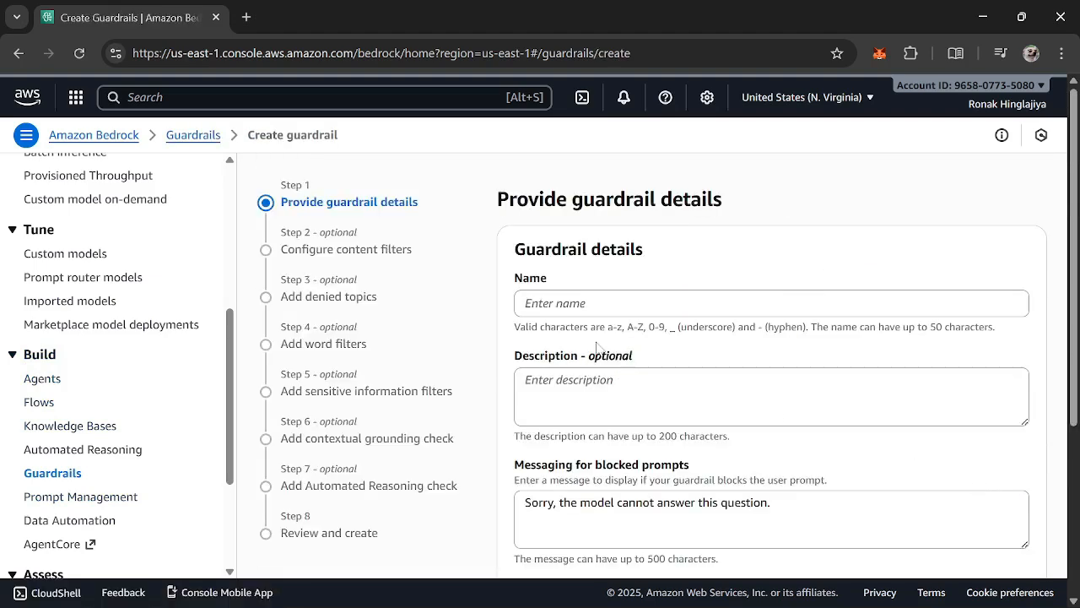
Name the new guardrail DemoGuardrails
click(579, 297)
text(M)
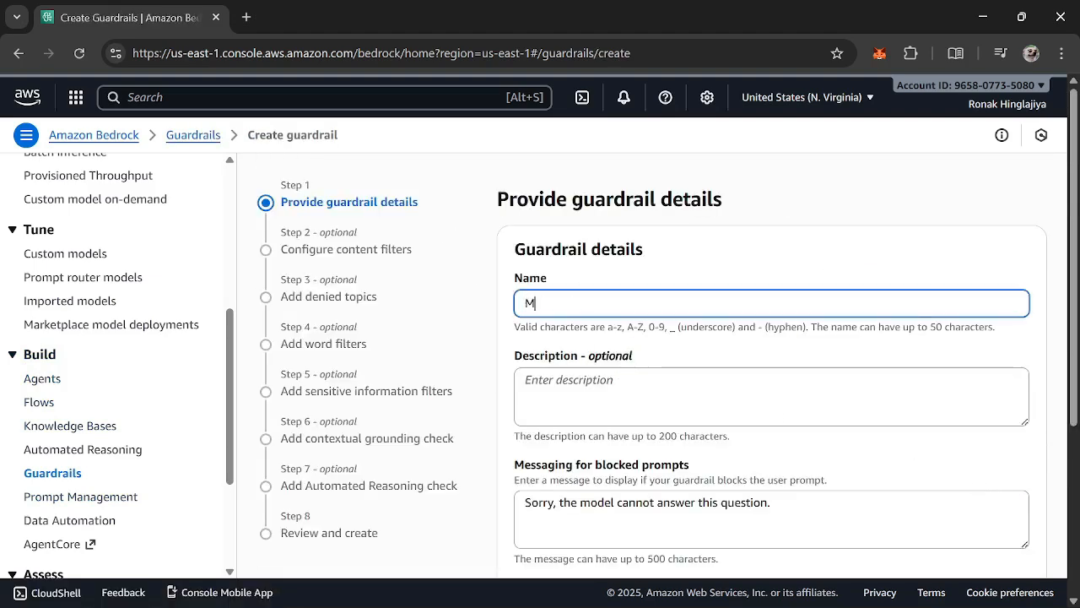
text(ydem)
key(BackSpace)
key(BackSpace)
key(BackSpace)
key(BackSpace)
key(BackSpace)
text(De)
Review the guardrail's optional description, the default message for blocked prompts and the remaining detail settings
scroll(629, 345, down, 2)
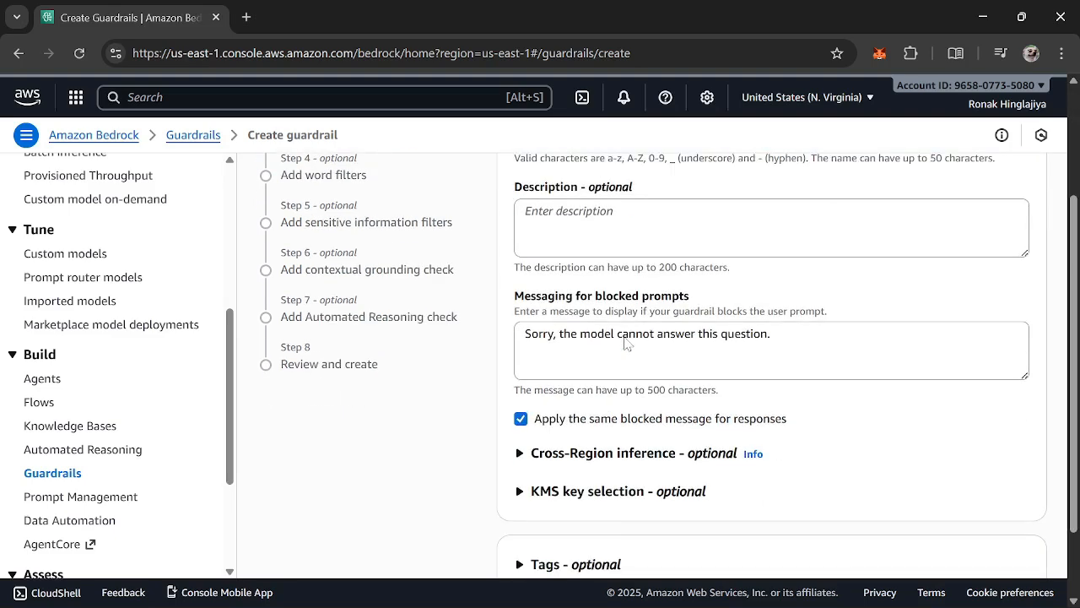
scroll(627, 297, up, 1)
scroll(625, 297, up, 1)
click(625, 388)
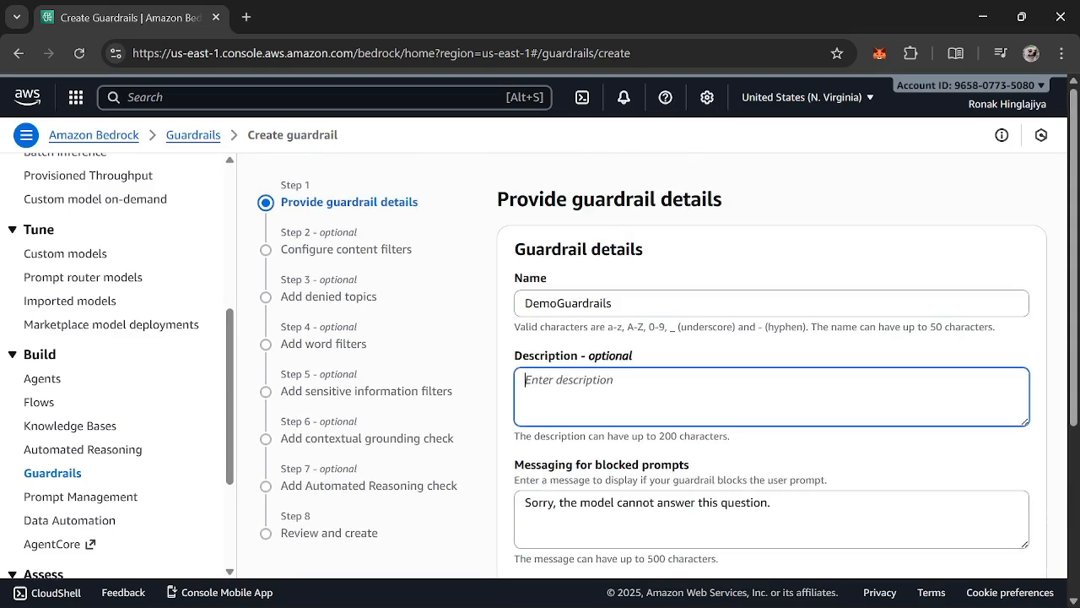
scroll(627, 338, down, 2)
click(772, 336)
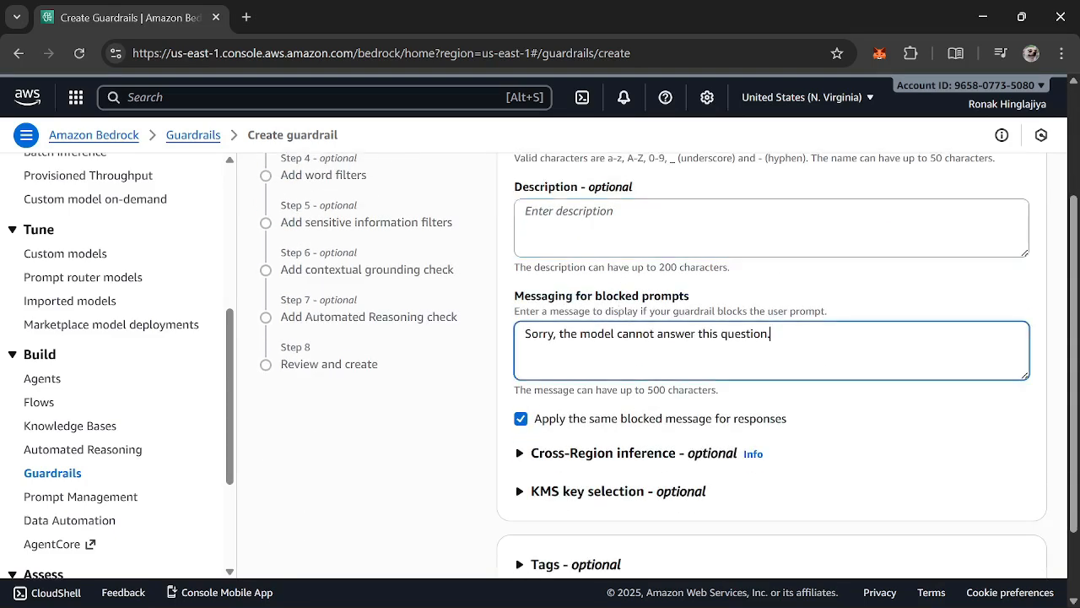
click(502, 322)
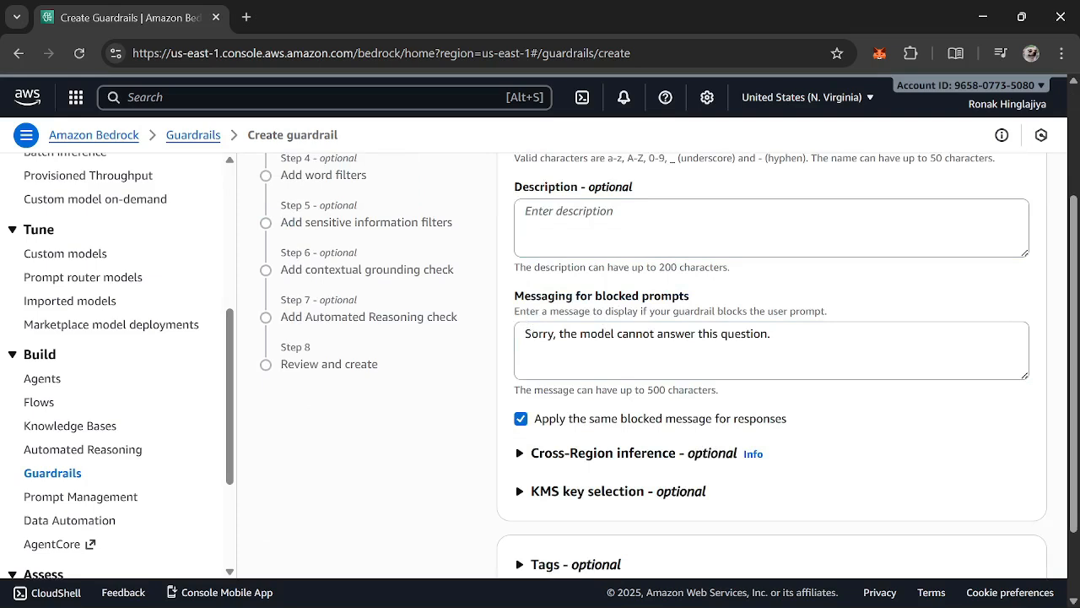
drag(525, 334, 773, 335)
click(773, 335)
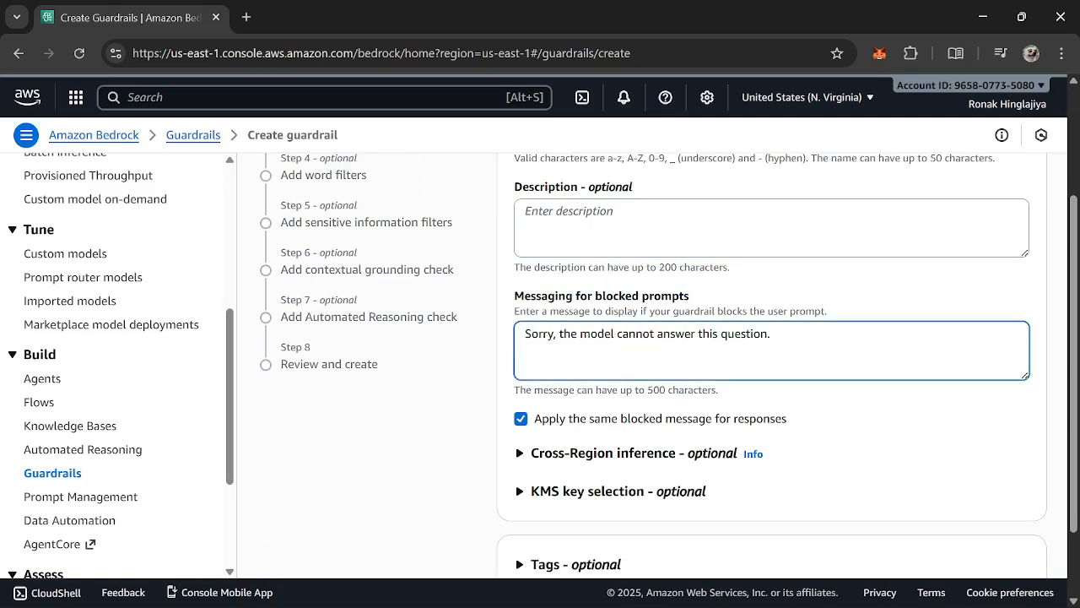
triple_click(629, 311)
click(629, 312)
triple_click(628, 298)
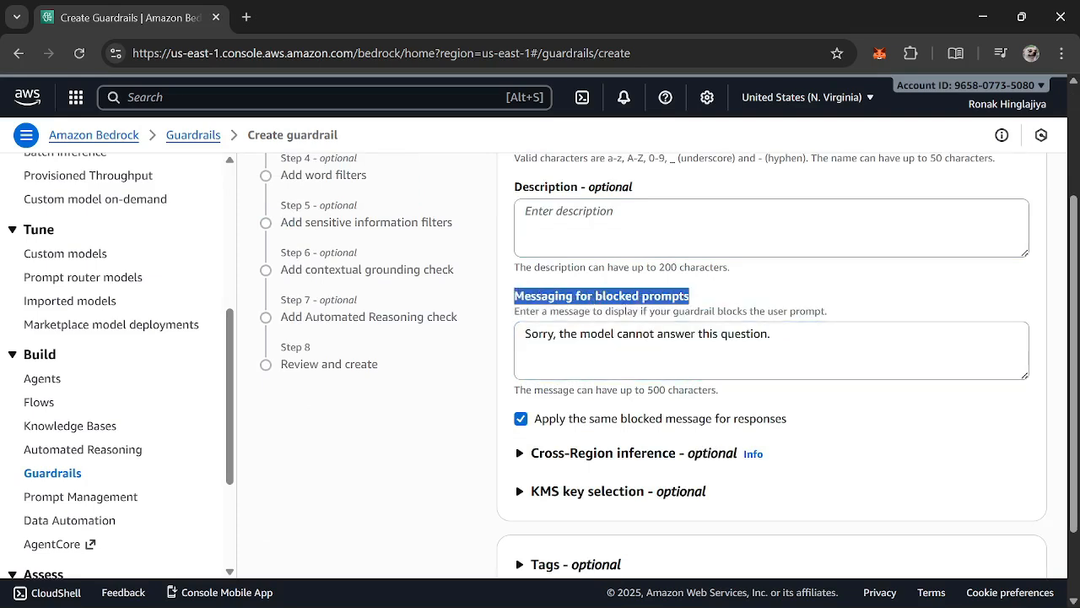
scroll(791, 396, down, 1)
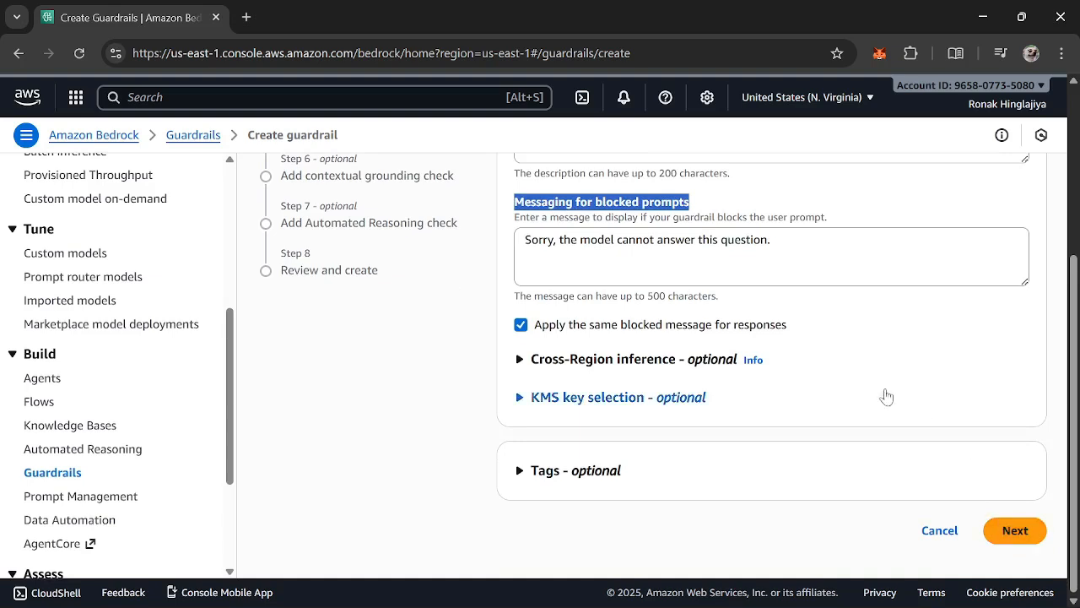
click(771, 240)
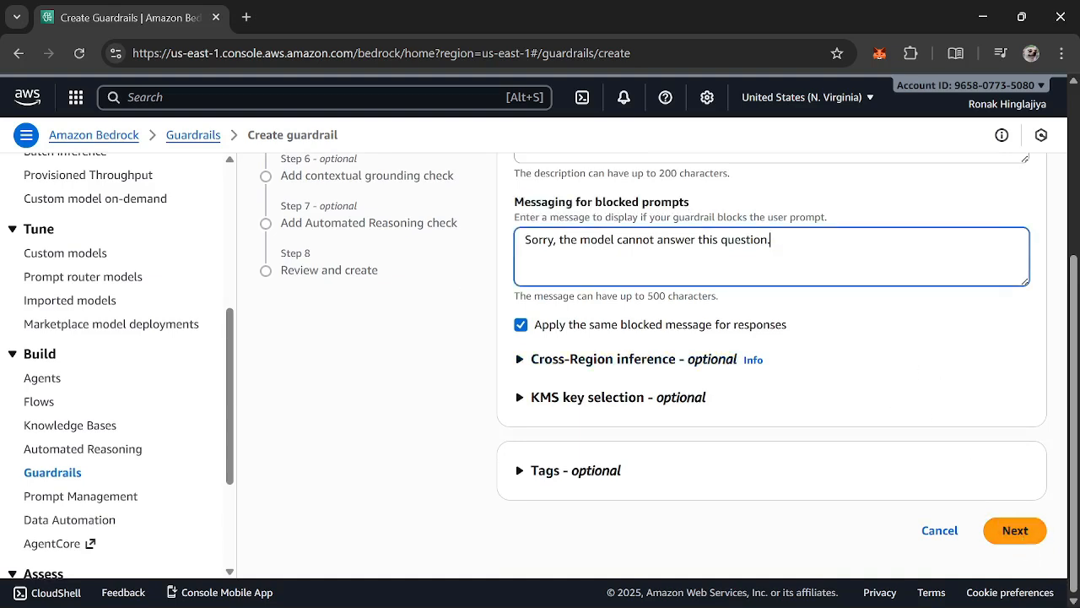
Proceed to the content filters and enable the harmful categories filters
click(1015, 530)
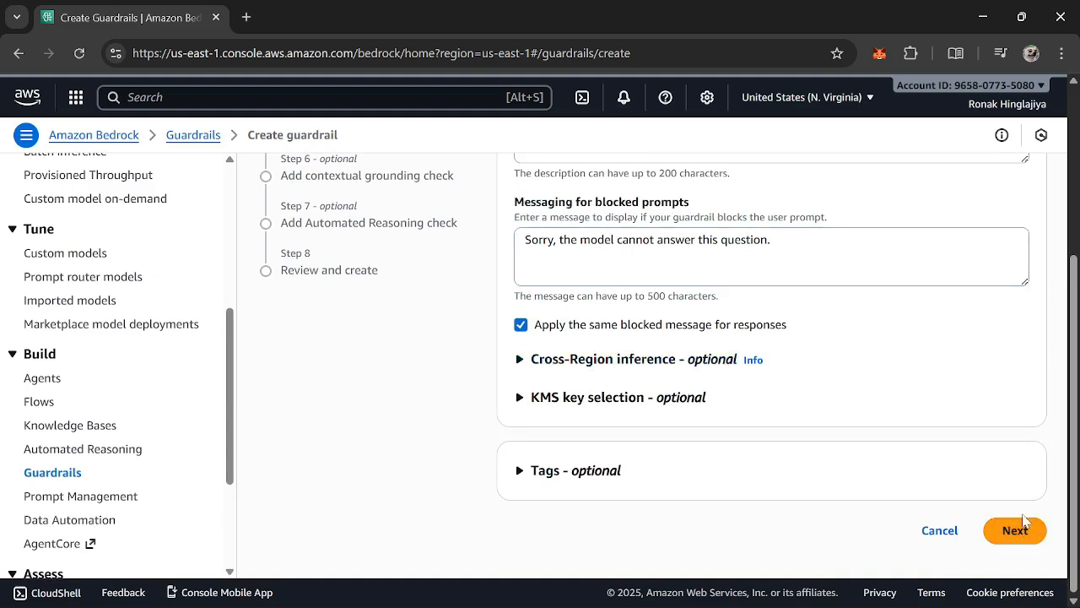
scroll(696, 428, down, 4)
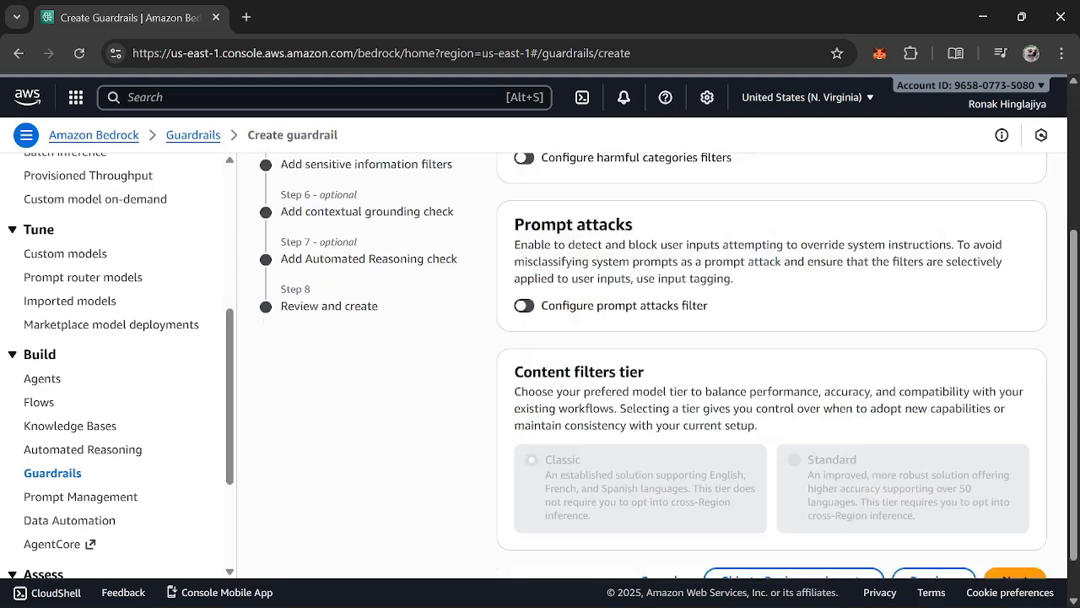
scroll(696, 428, up, 4)
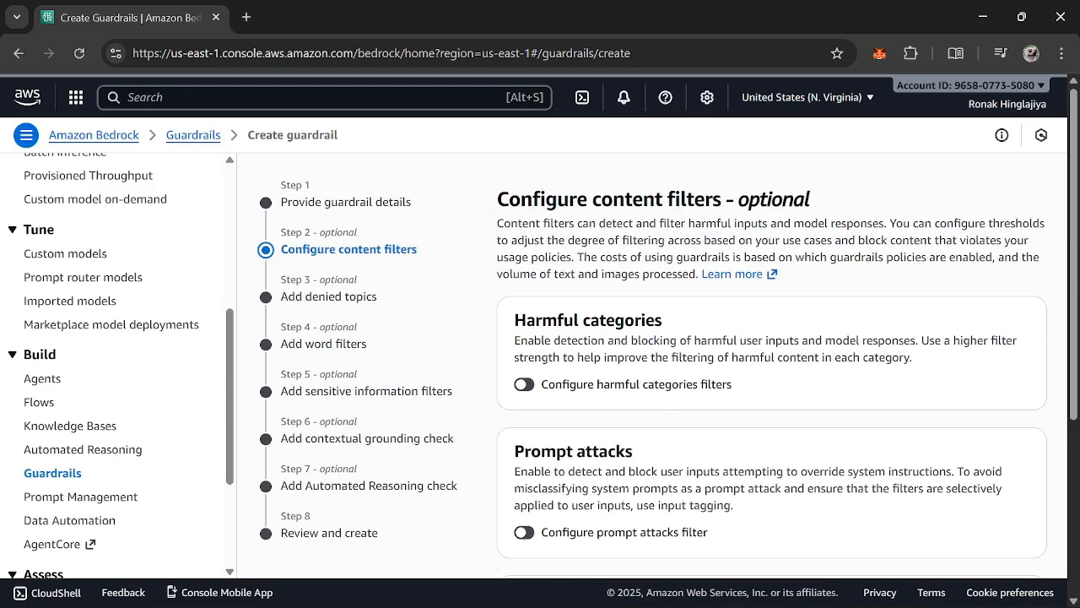
triple_click(630, 199)
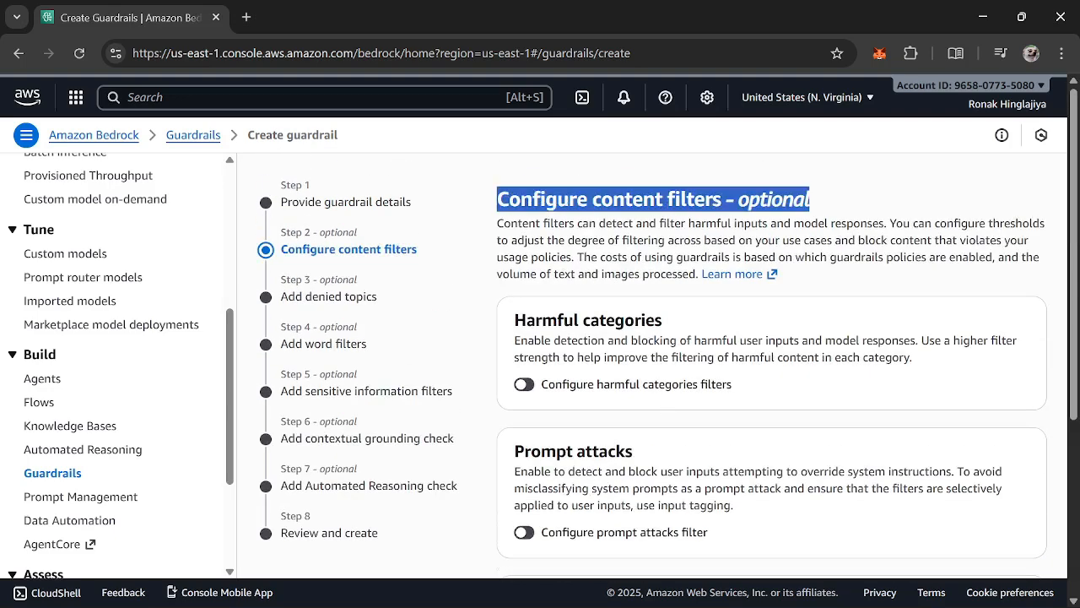
click(524, 384)
Examine the harmful category filters for prompts, including their content types, guardrail actions and thresholds
scroll(762, 326, down, 2)
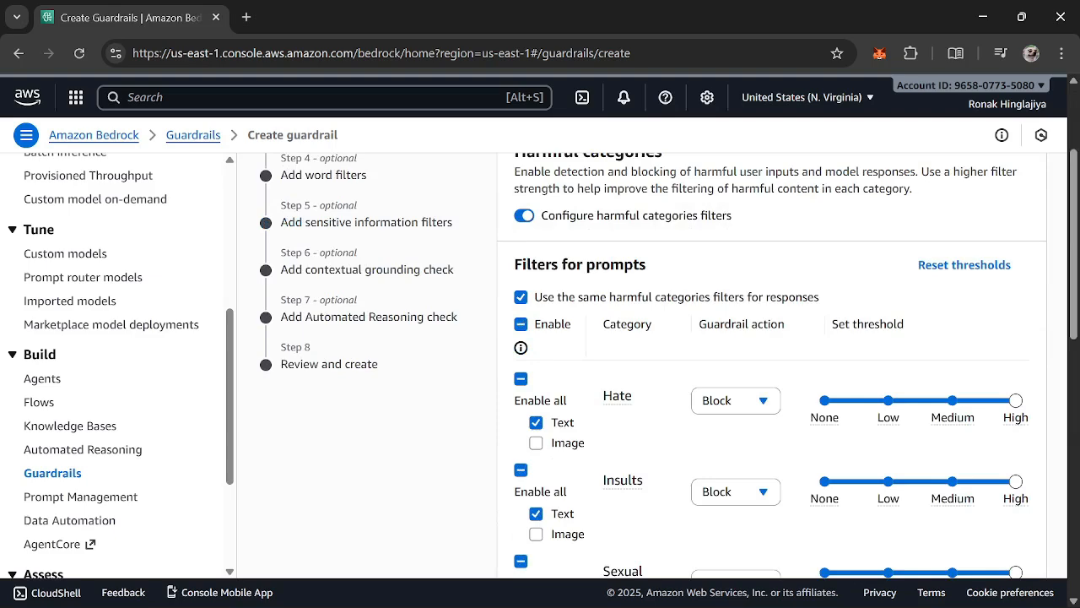
scroll(669, 361, up, 2)
scroll(762, 326, down, 6)
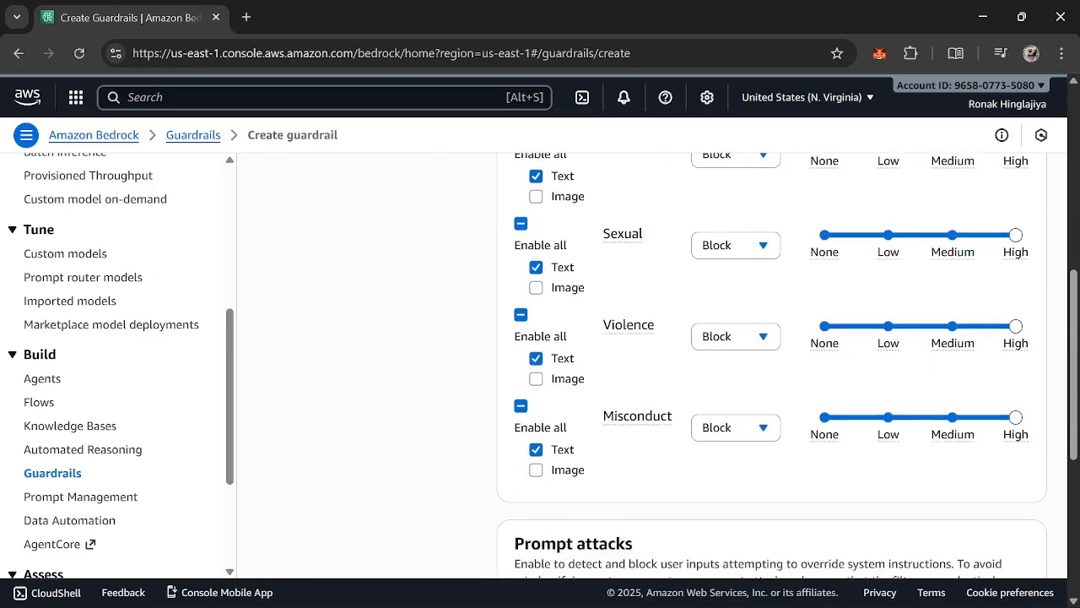
scroll(563, 390, up, 4)
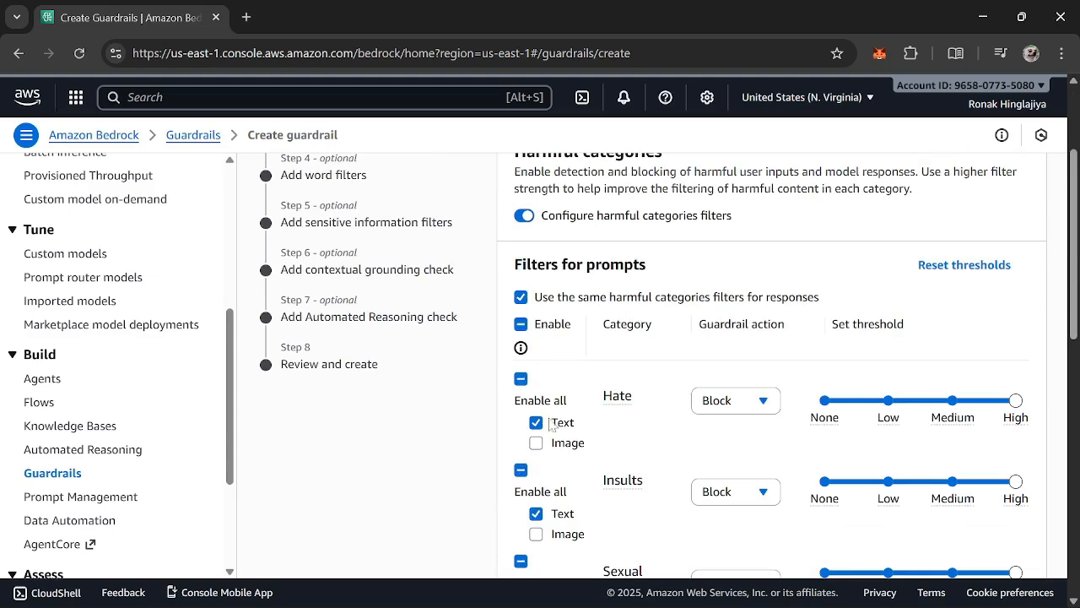
scroll(590, 361, down, 2)
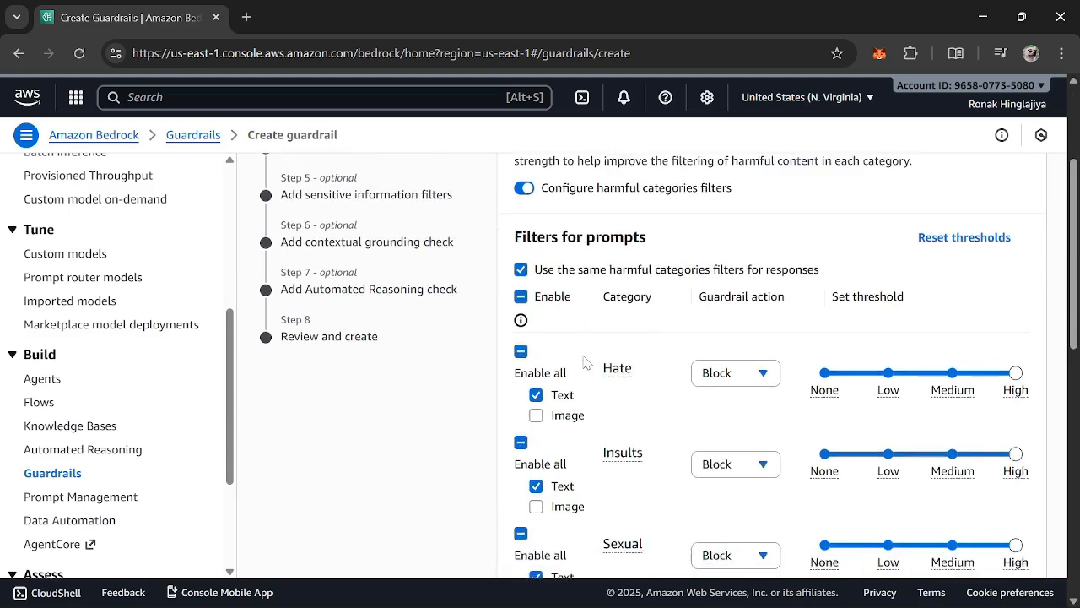
scroll(647, 434, down, 3)
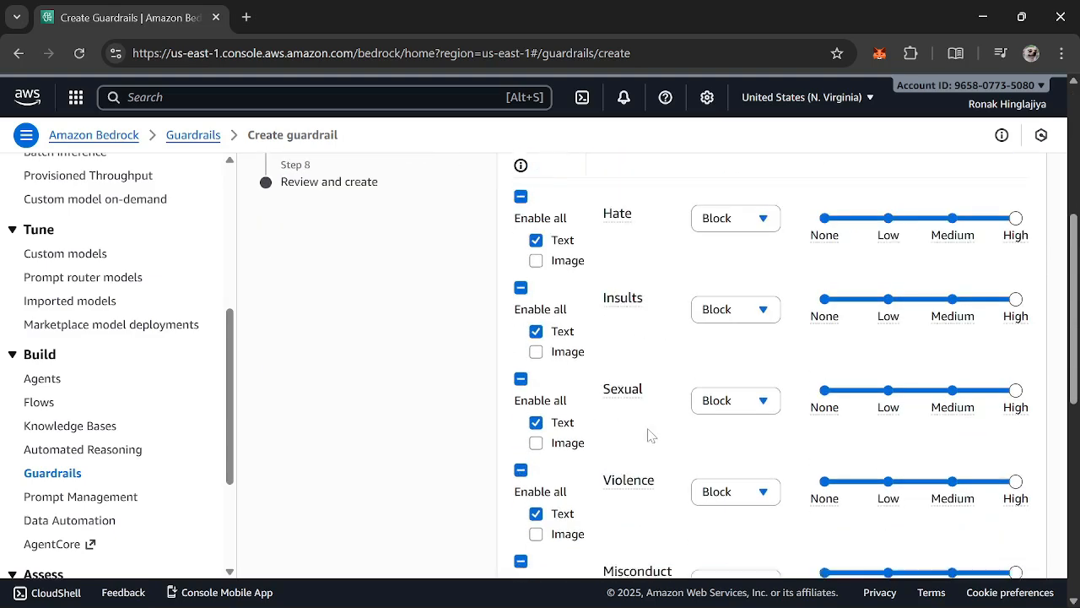
scroll(771, 439, up, 4)
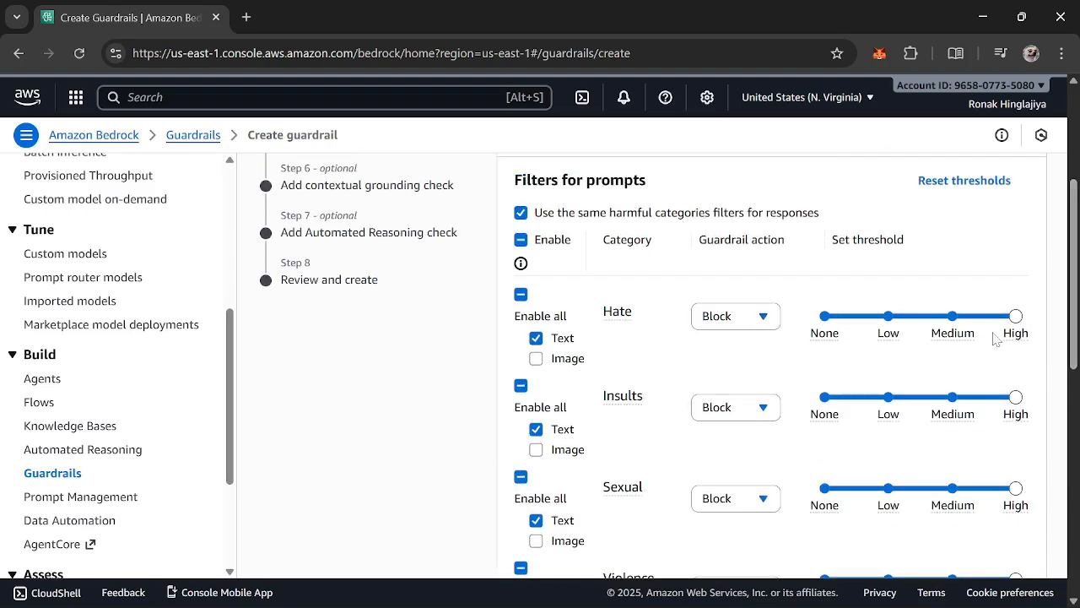
Choose the Classic content filters tier and proceed to the denied topics
scroll(1013, 338, down, 8)
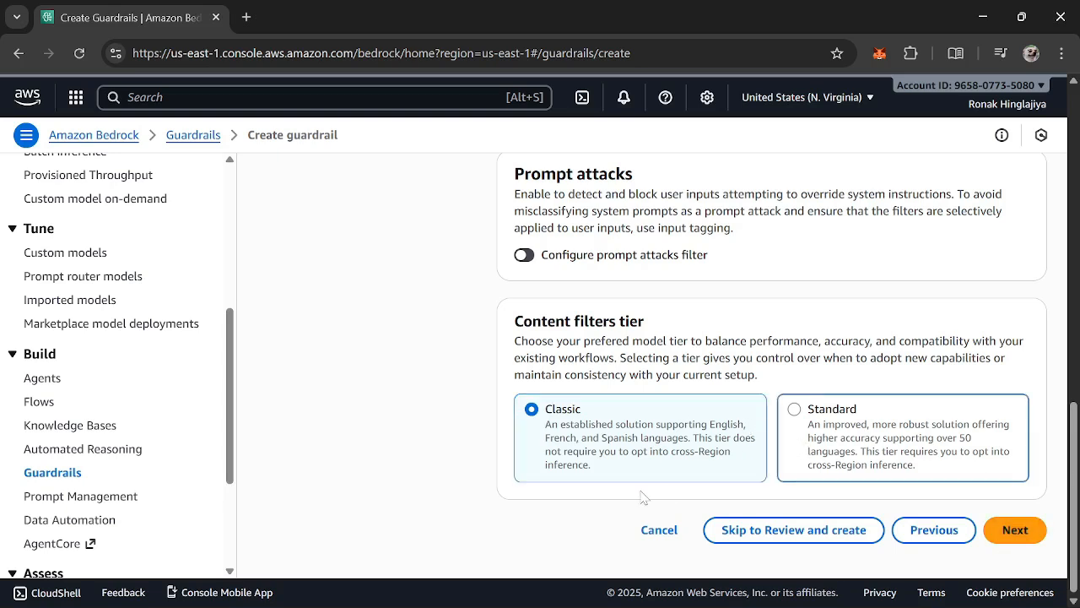
click(597, 466)
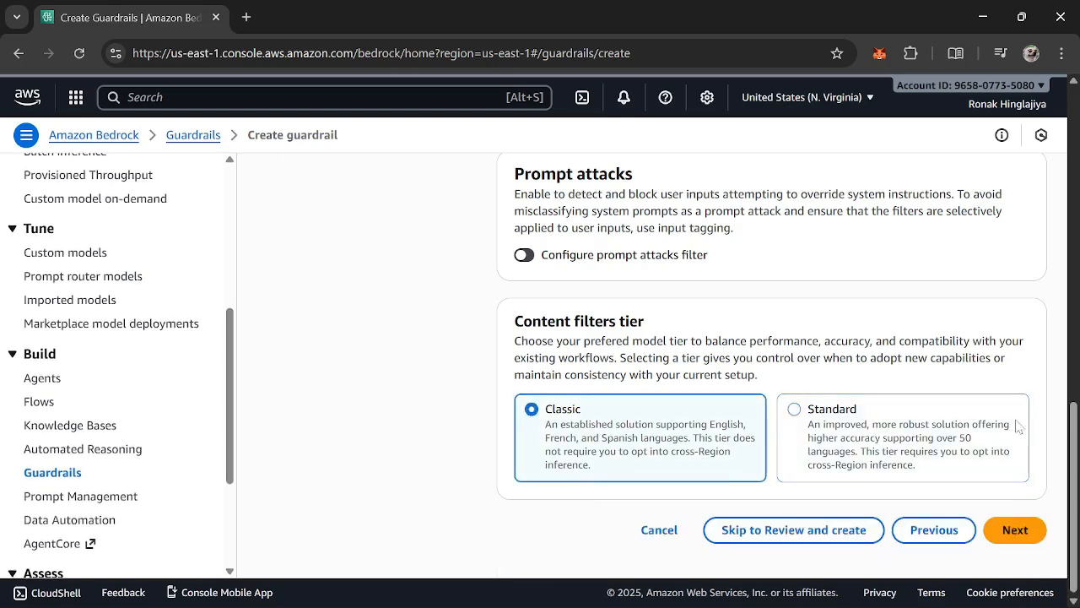
click(970, 458)
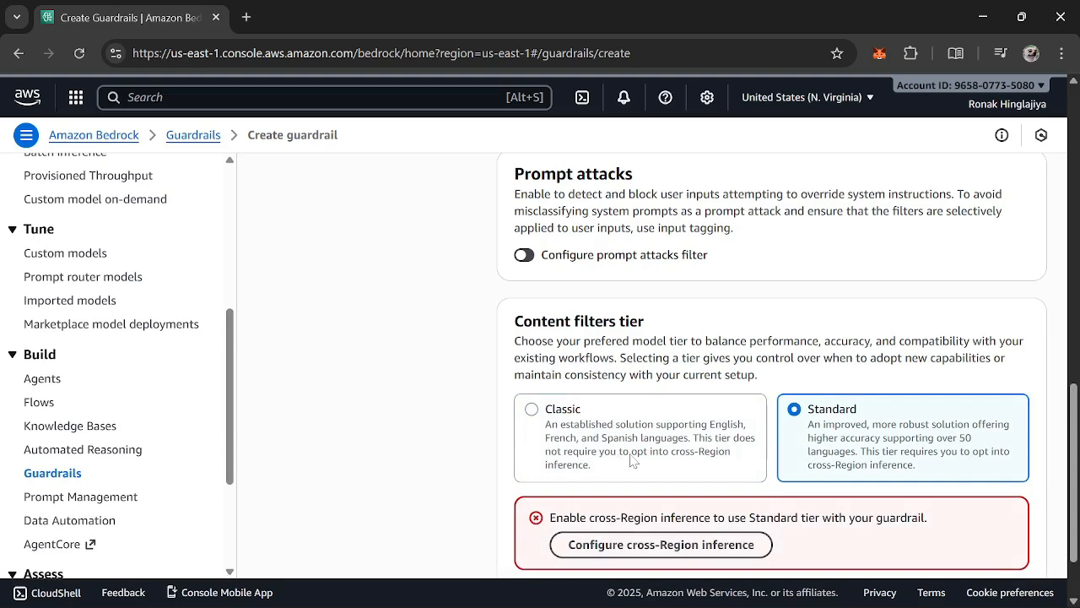
click(631, 460)
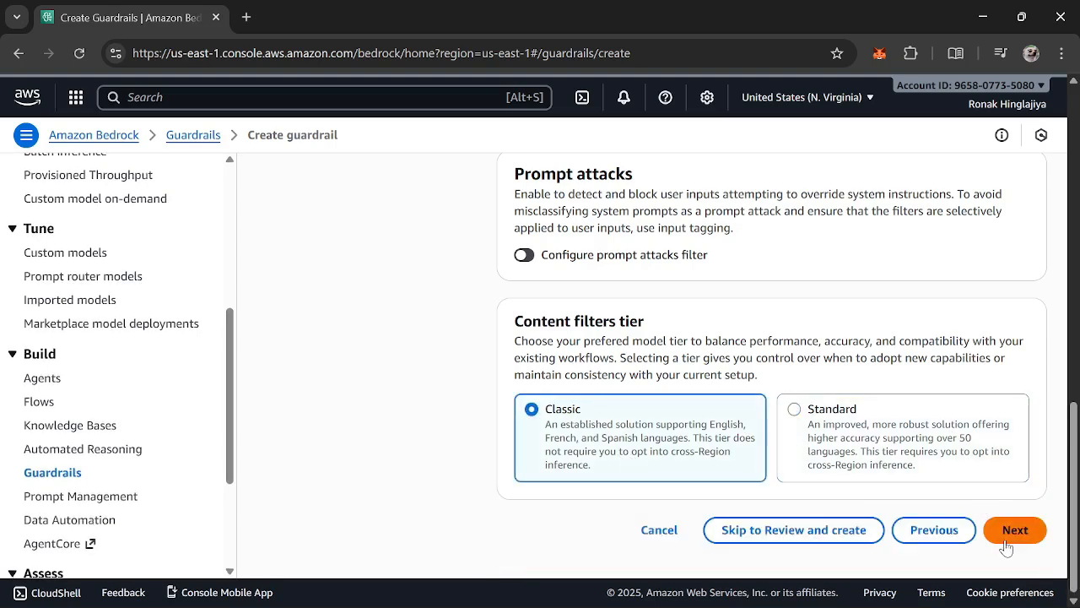
click(1013, 530)
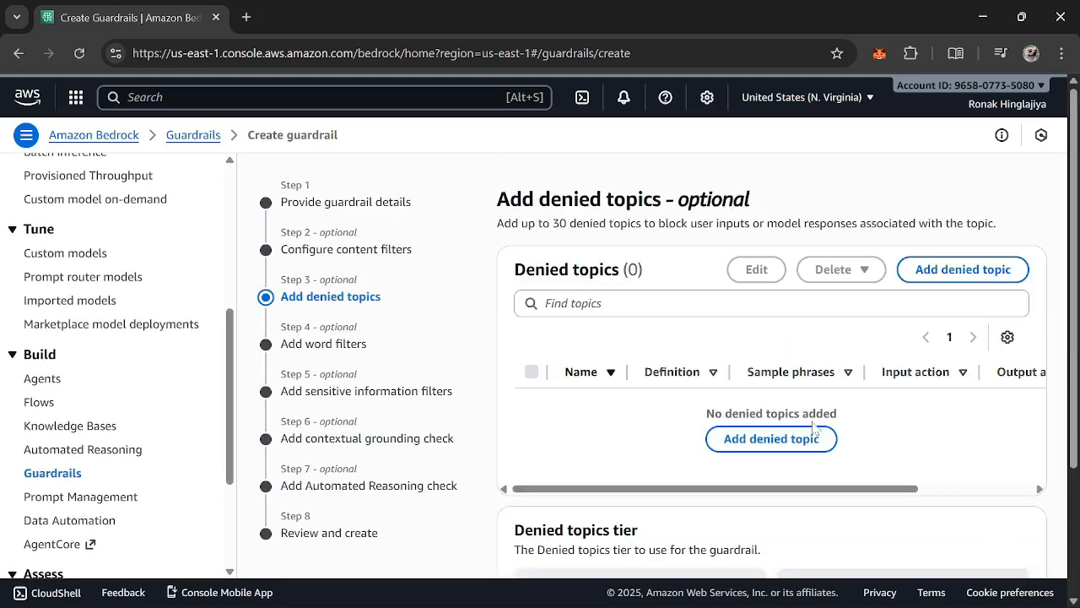
Add a denied topic and name it Sports
scroll(880, 368, down, 2)
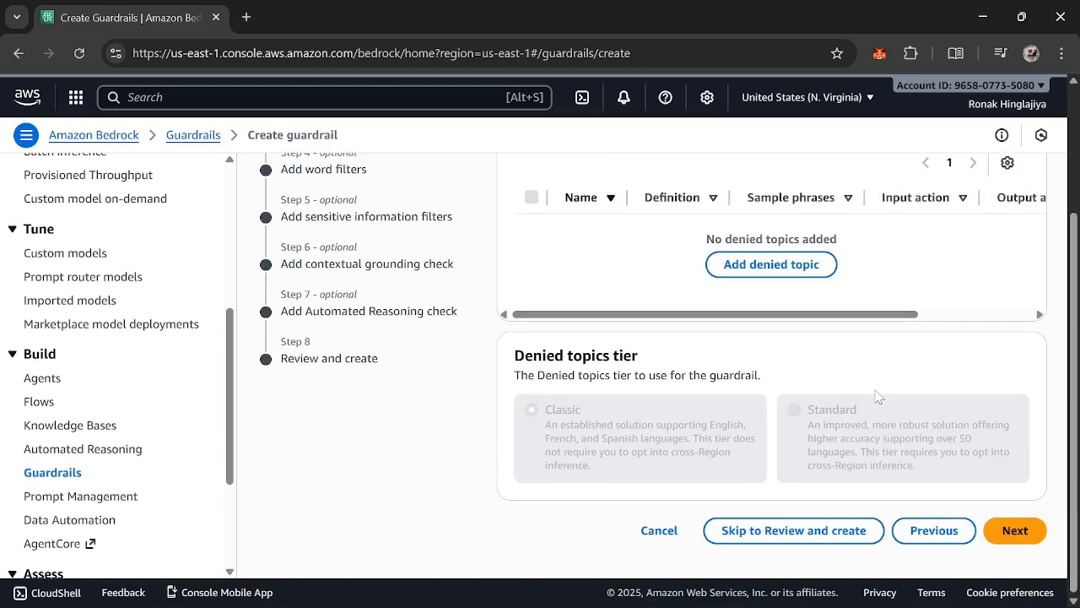
scroll(880, 368, up, 2)
click(963, 270)
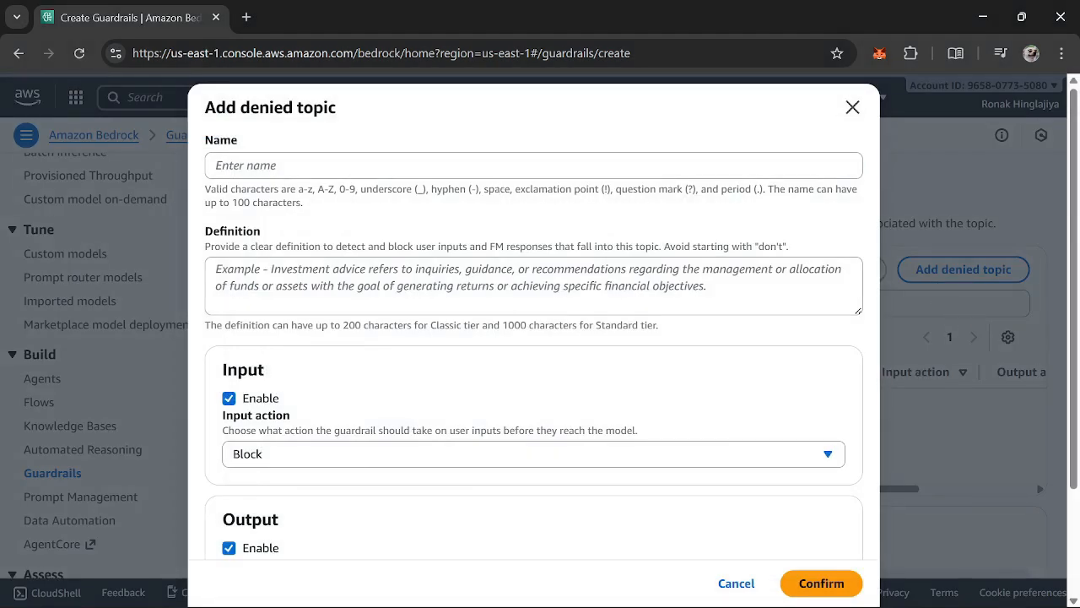
click(533, 166)
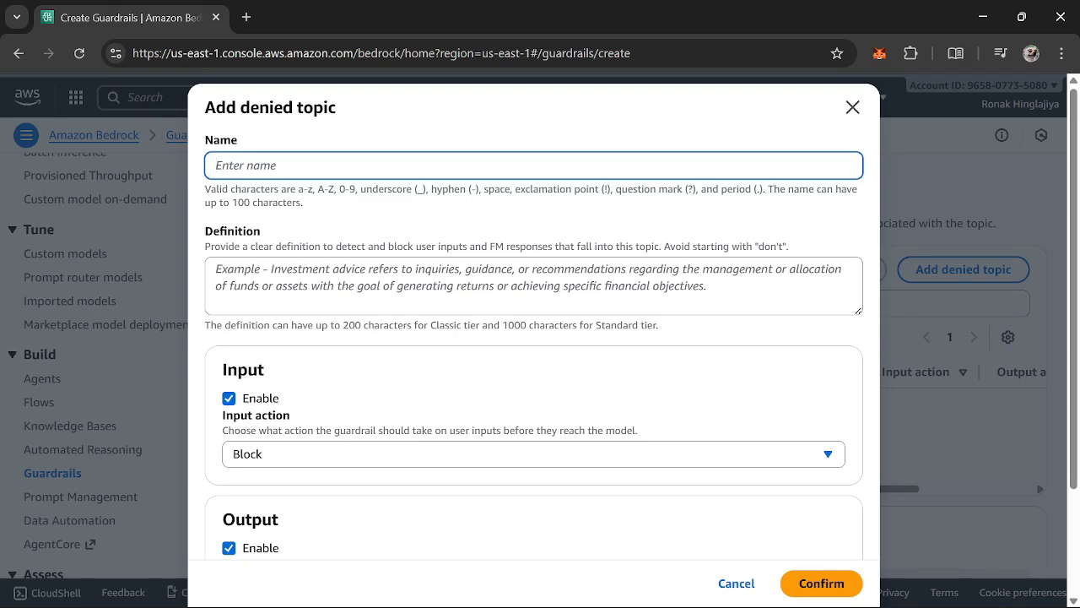
text(kJ:L)
key(BackSpace)
key(BackSpace)
text(Sport)
key(Tab)
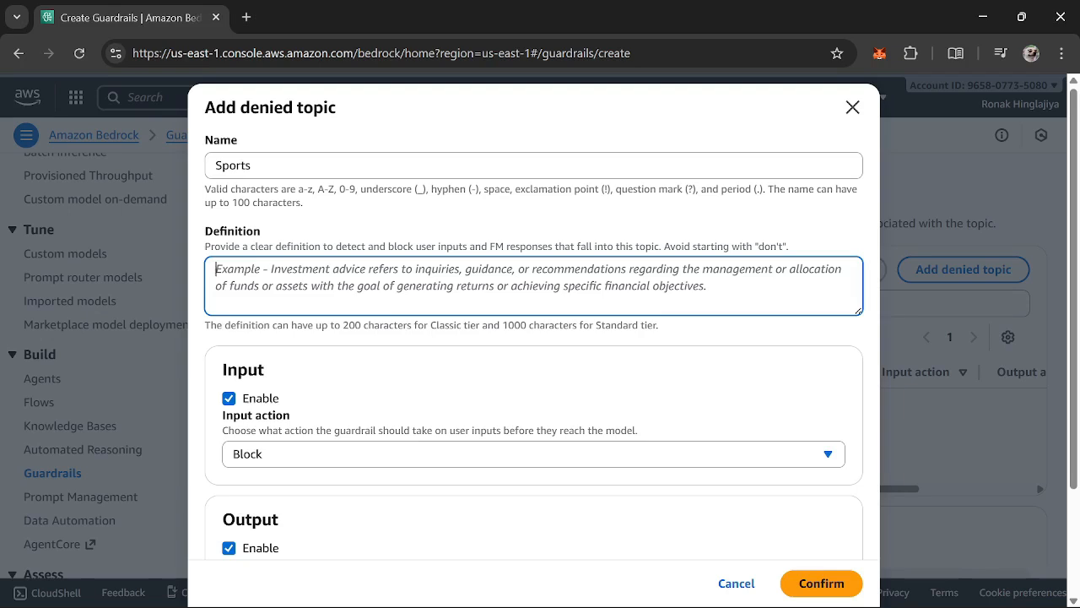
Define the denied topic as "Any prompt referring to sports should be blocked."
text(any)
key(BackSpace)
key(BackSpace)
key(BackSpace)
key(BackSpace)
text(Any prompt)
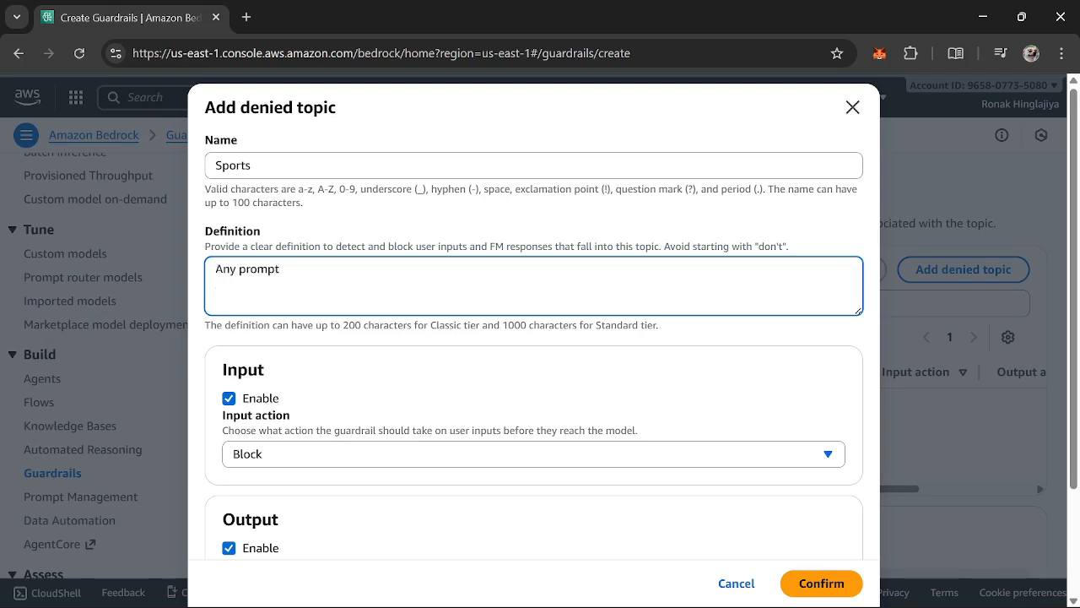
text( referring to sports sh)
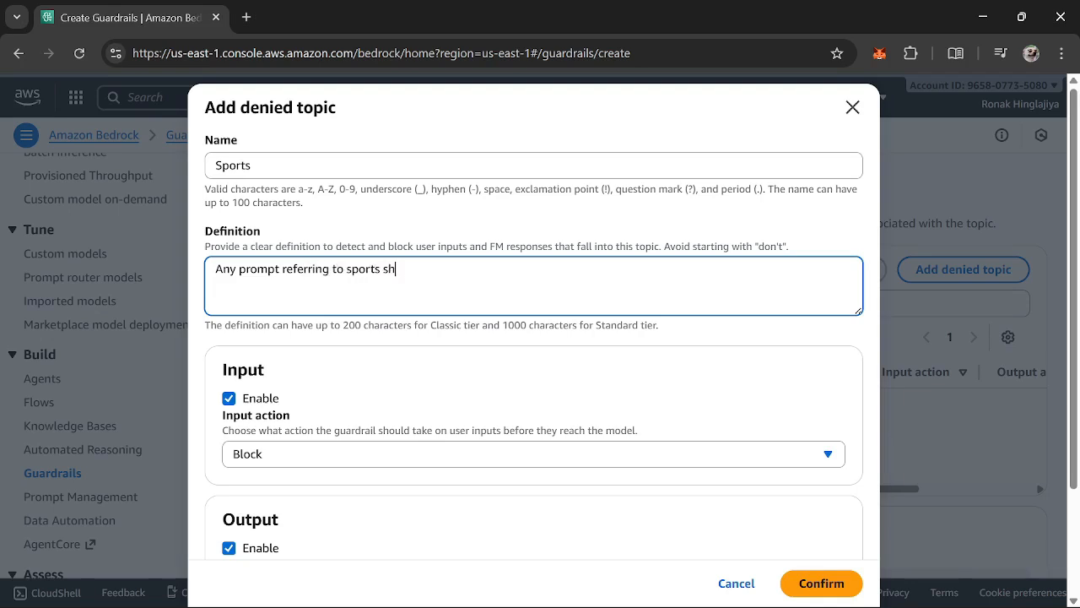
text(ould be blocked.)
scroll(535, 245, down, 2)
scroll(660, 506, up, 2)
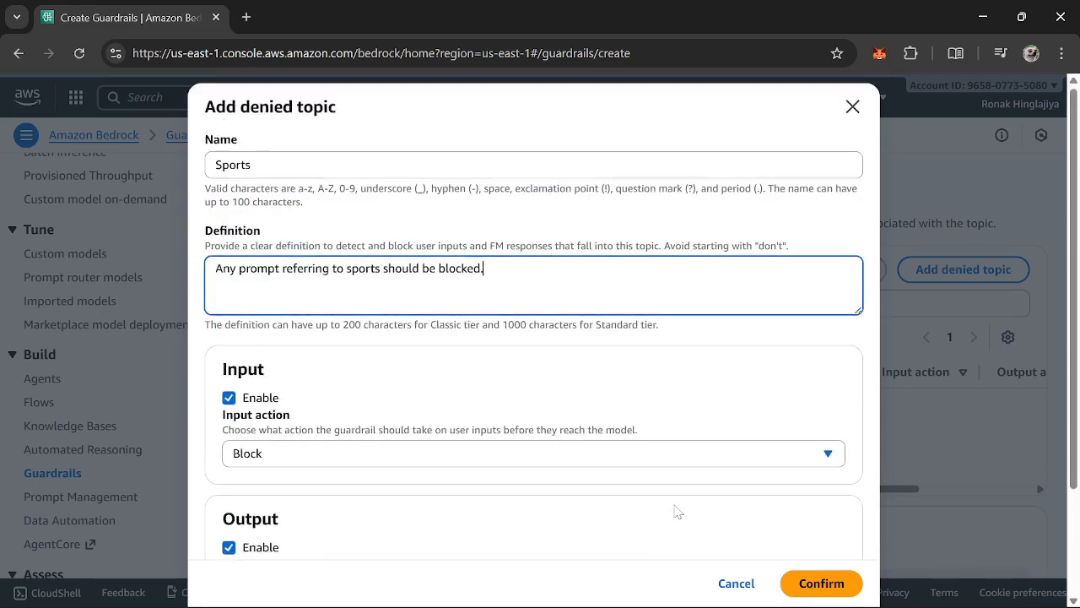
Check the optional sample phrases, leave them empty, and confirm the Sports denied topic with Block for input and output
scroll(675, 510, down, 3)
click(371, 521)
scroll(463, 400, down, 2)
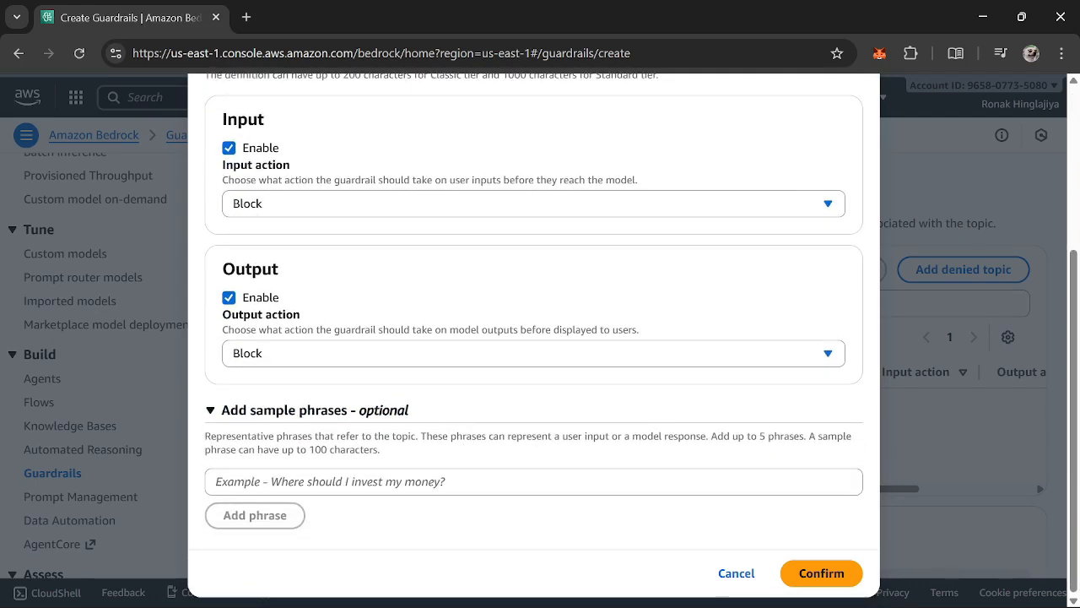
click(473, 482)
click(383, 410)
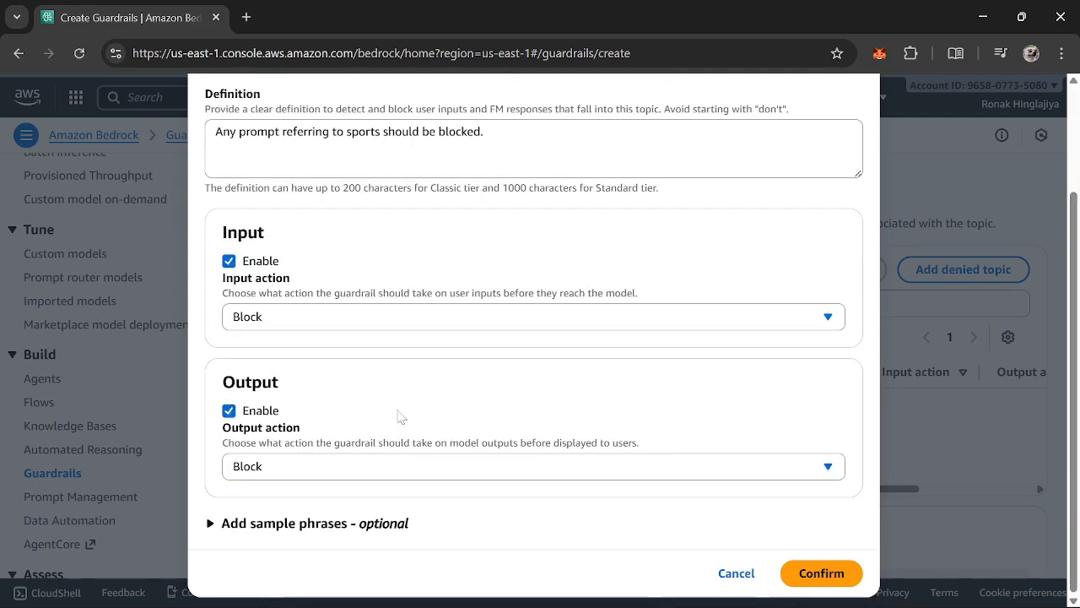
scroll(490, 419, up, 3)
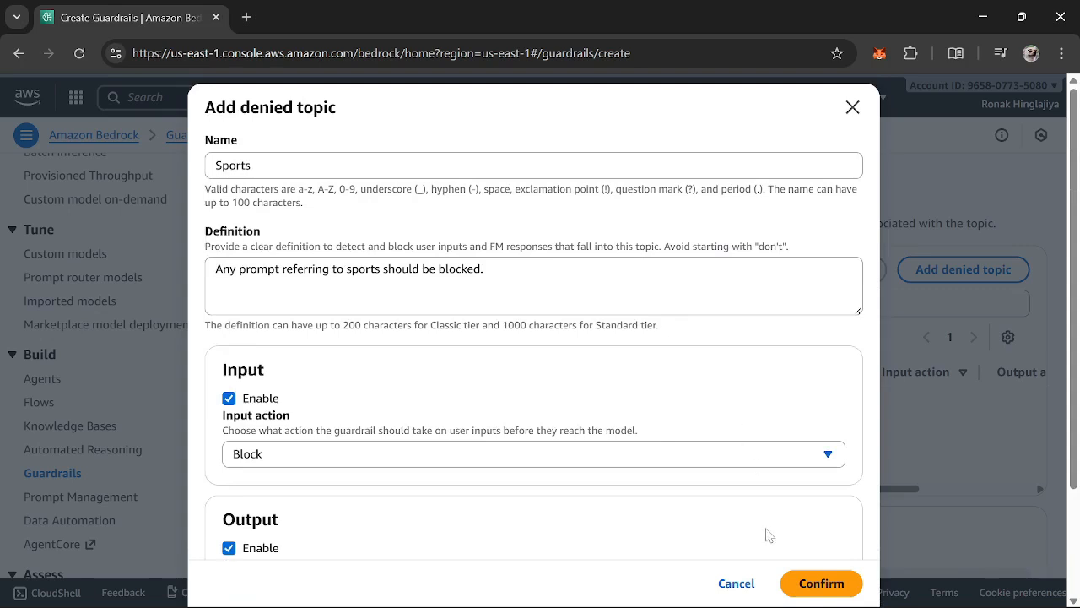
click(821, 584)
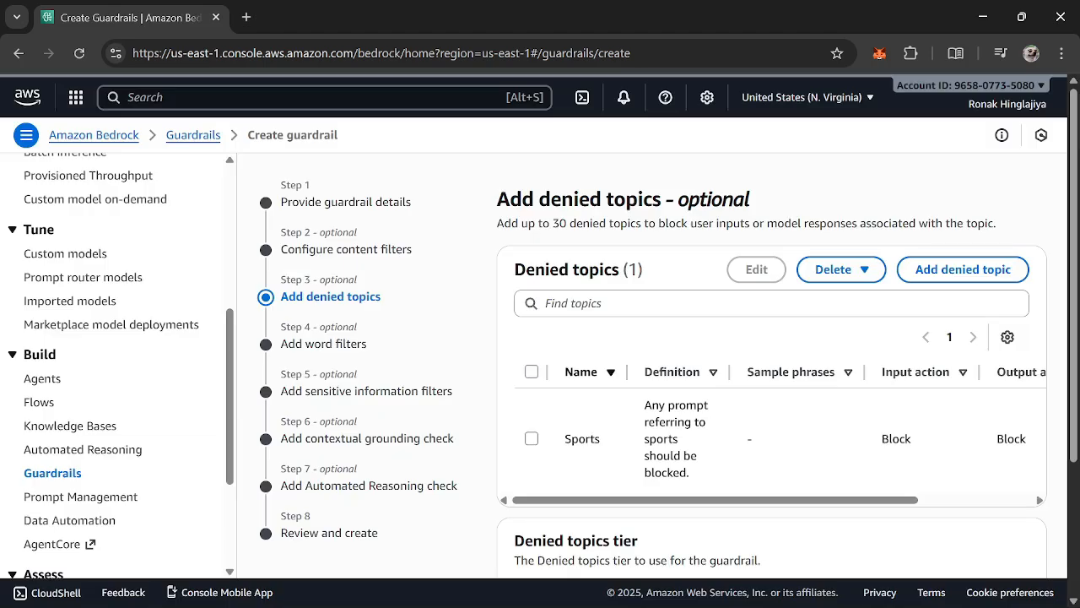
Keep the Classic denied topics tier, proceed to the word filters and enable the profanity filter
scroll(755, 352, down, 1)
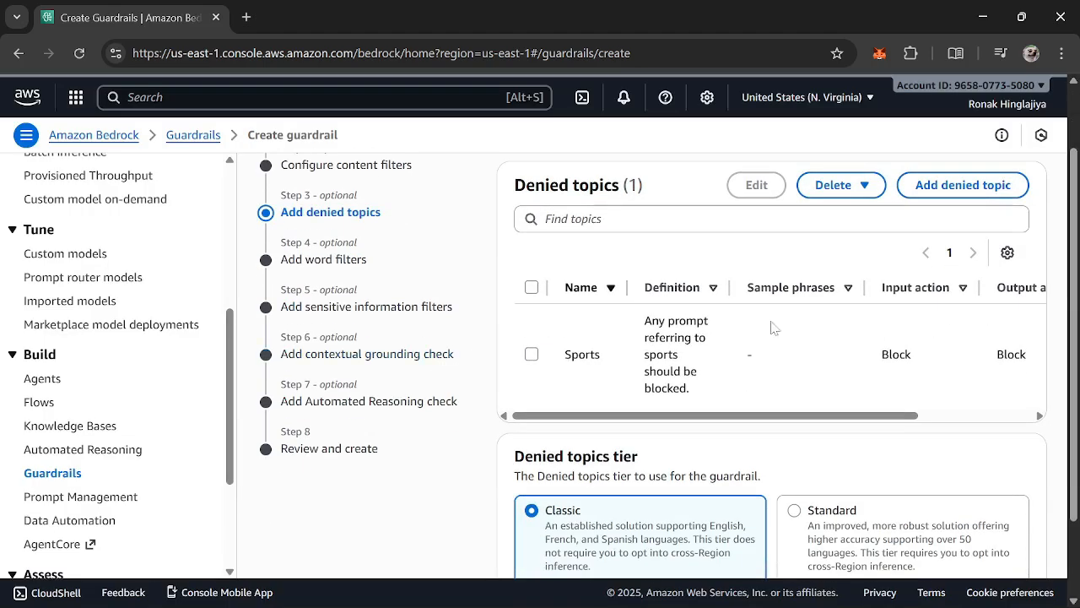
scroll(784, 374, down, 1)
scroll(777, 338, up, 2)
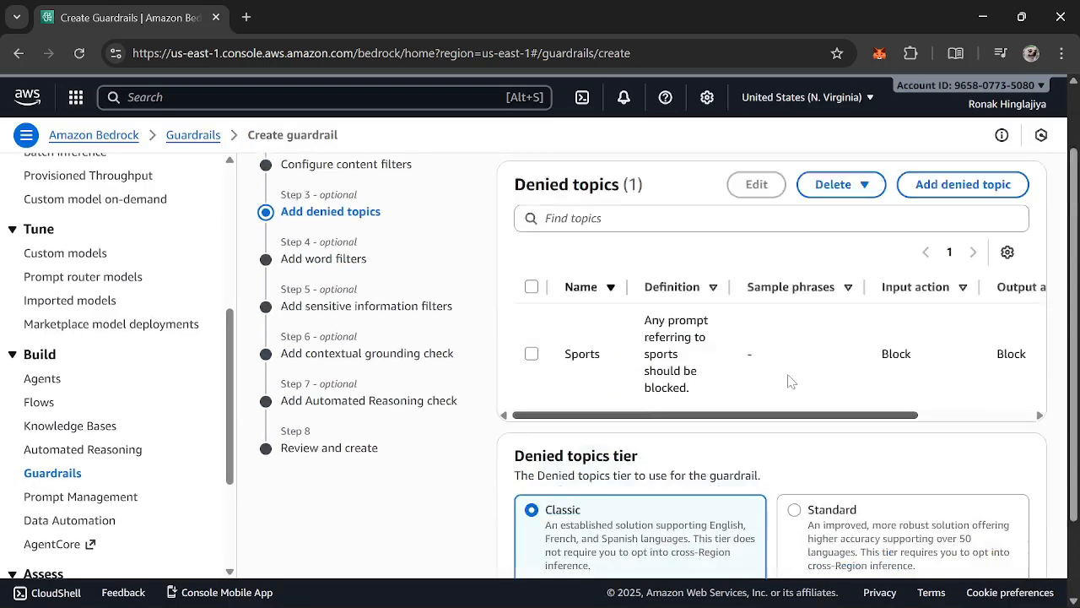
scroll(959, 335, down, 2)
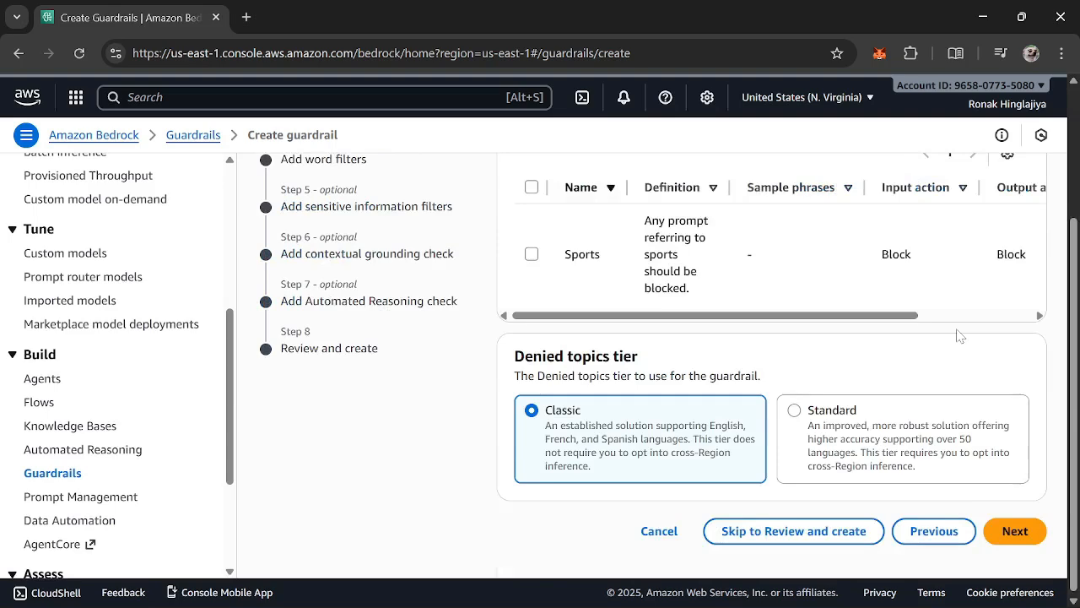
click(1019, 529)
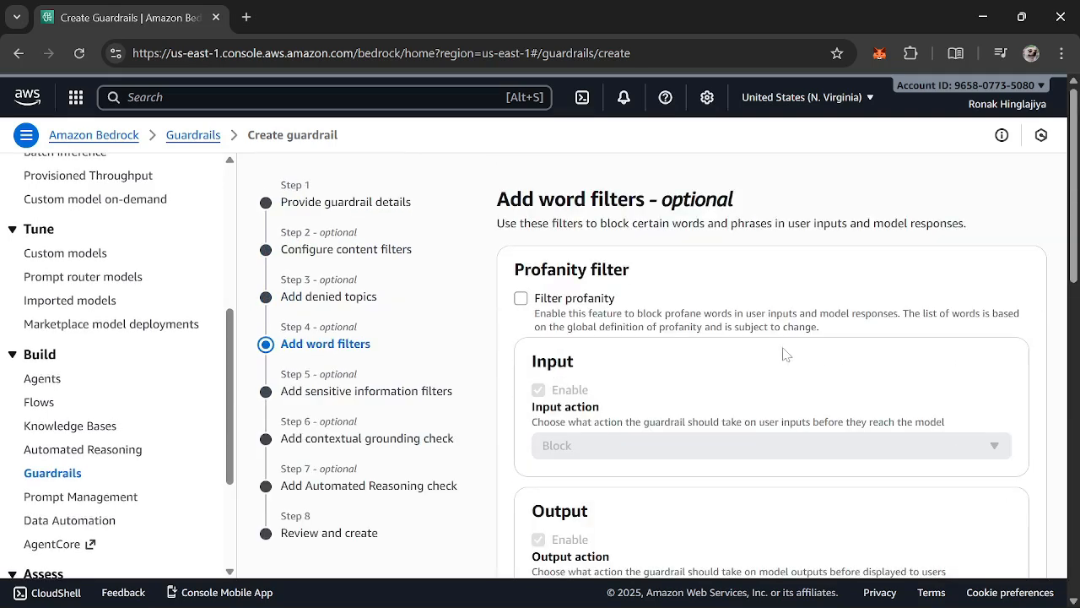
click(522, 298)
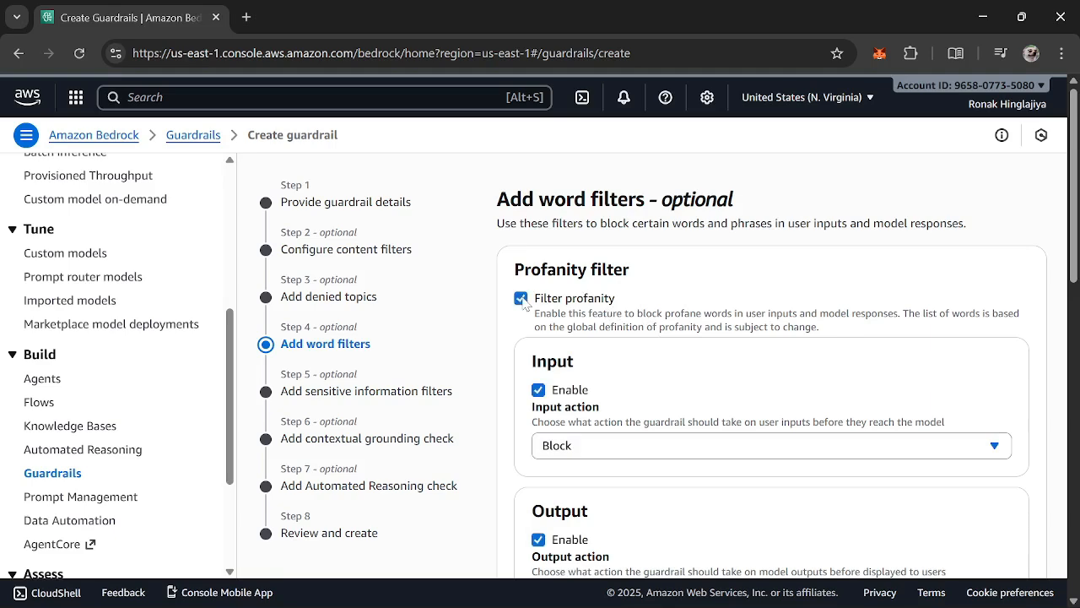
Examine the profanity filter's input and output actions and the options for adding custom words and phrases
scroll(654, 319, down, 3)
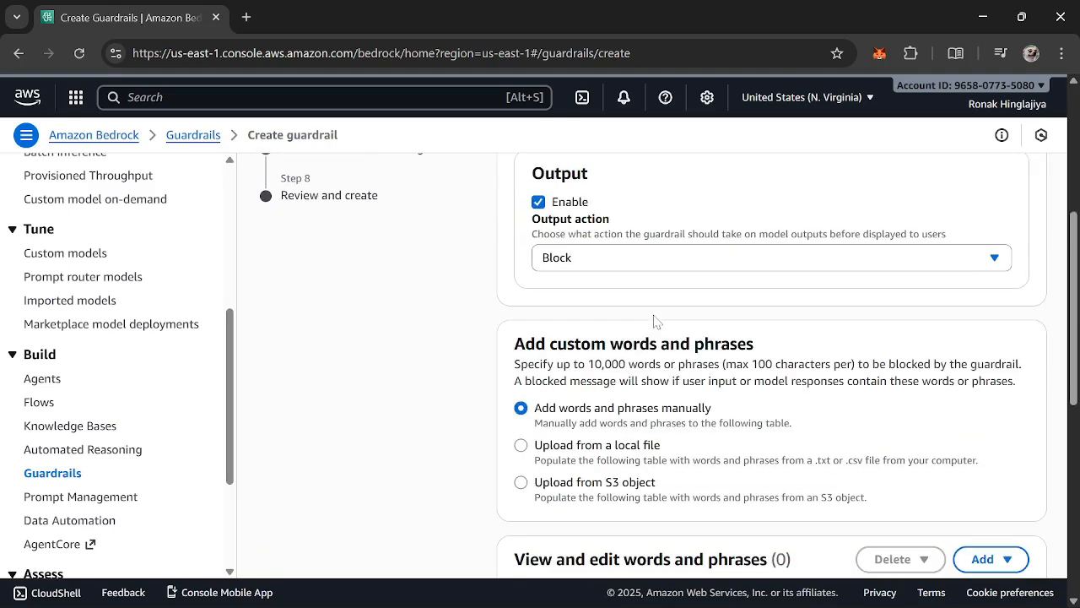
scroll(655, 319, up, 1)
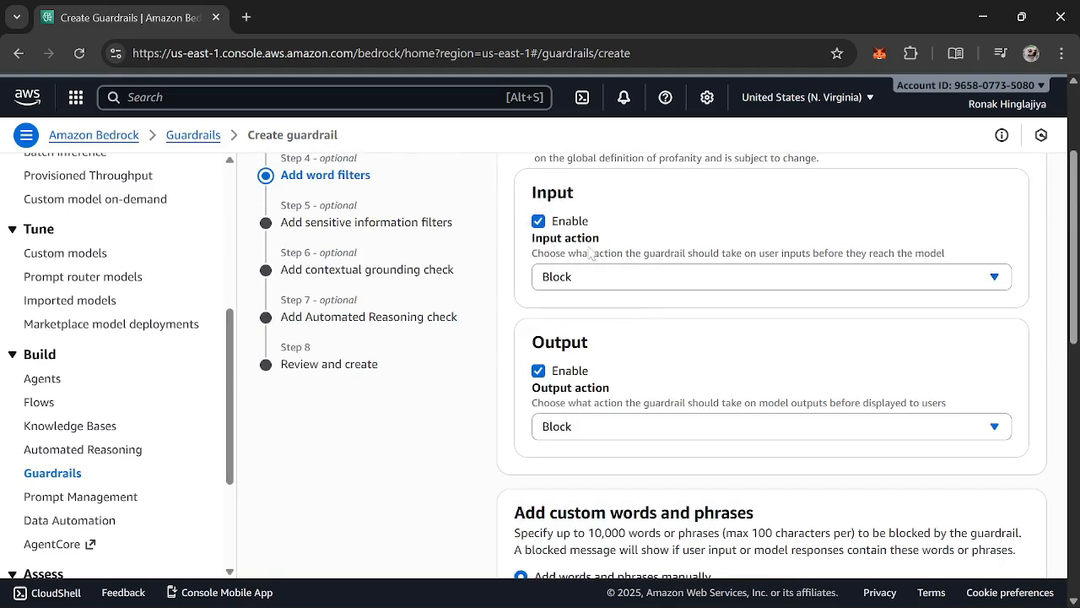
scroll(613, 276, down, 3)
scroll(603, 361, up, 4)
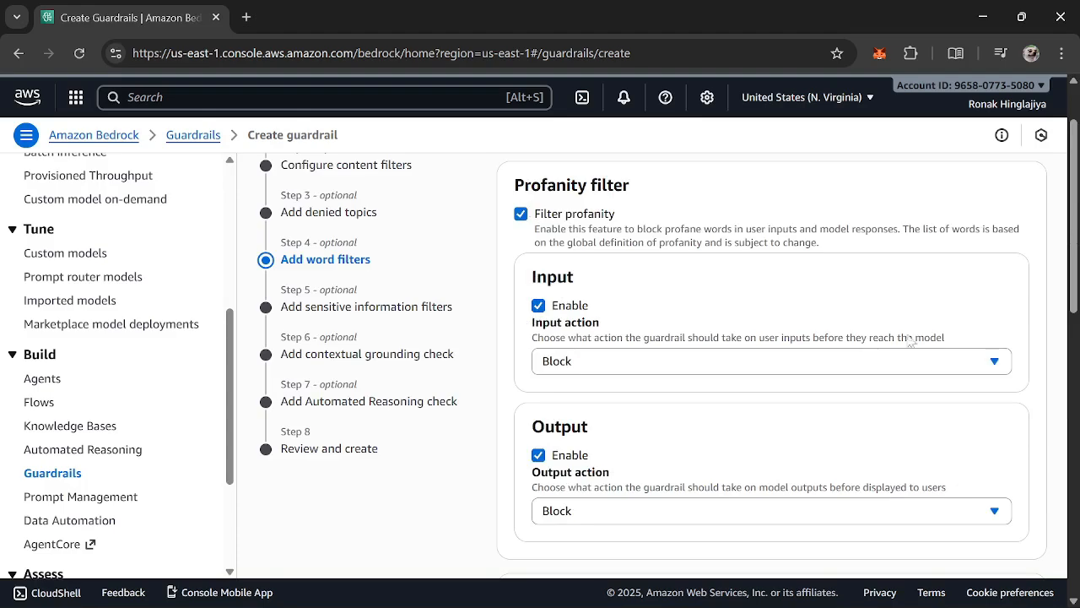
scroll(920, 350, down, 3)
scroll(933, 363, down, 3)
scroll(933, 363, up, 6)
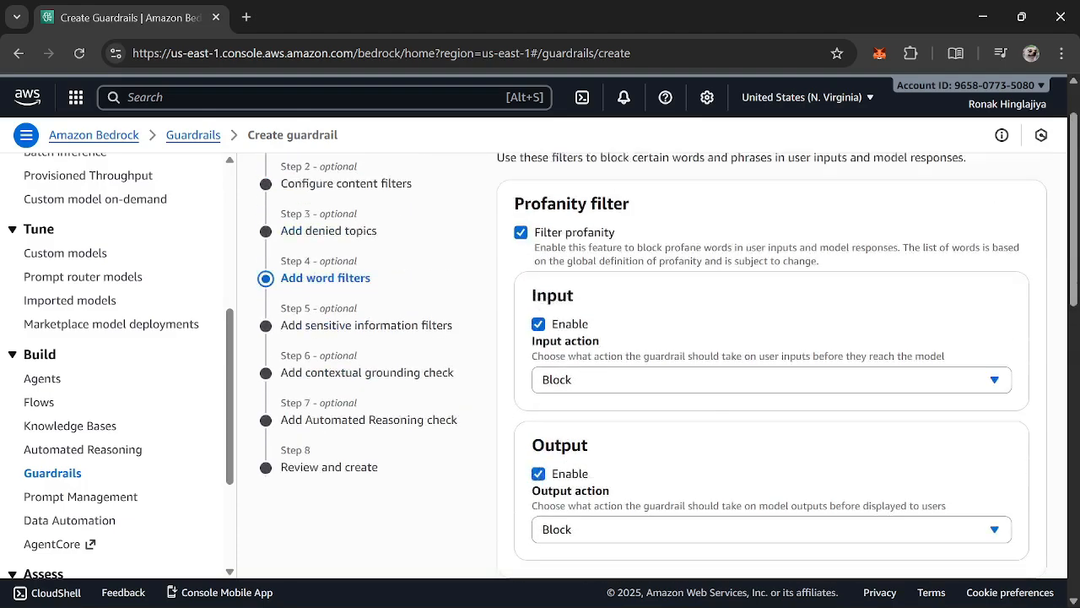
scroll(933, 363, down, 6)
scroll(755, 363, down, 4)
scroll(751, 384, up, 4)
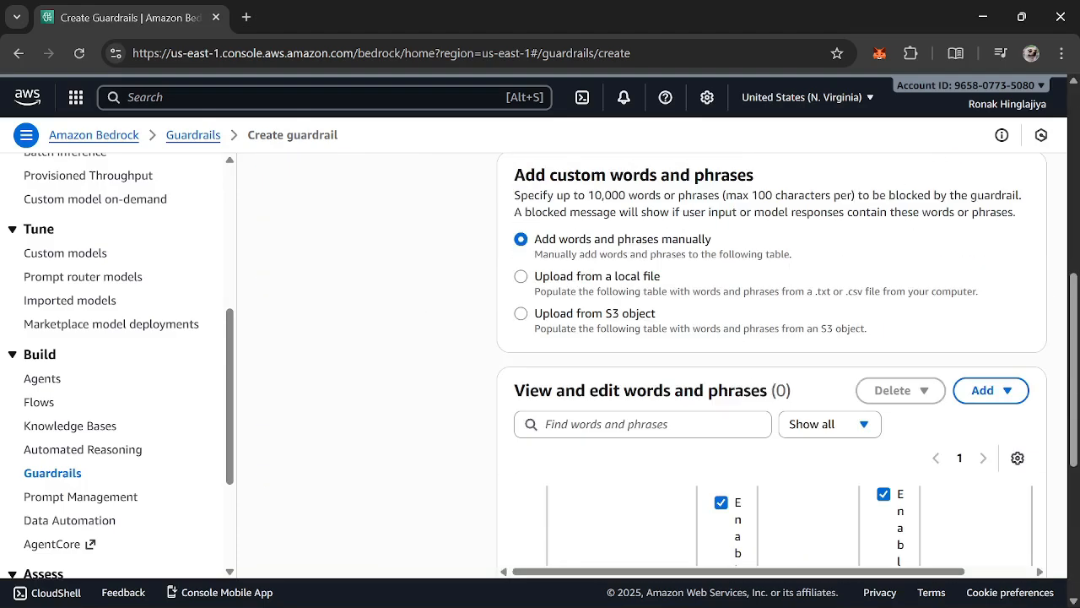
scroll(591, 418, up, 3)
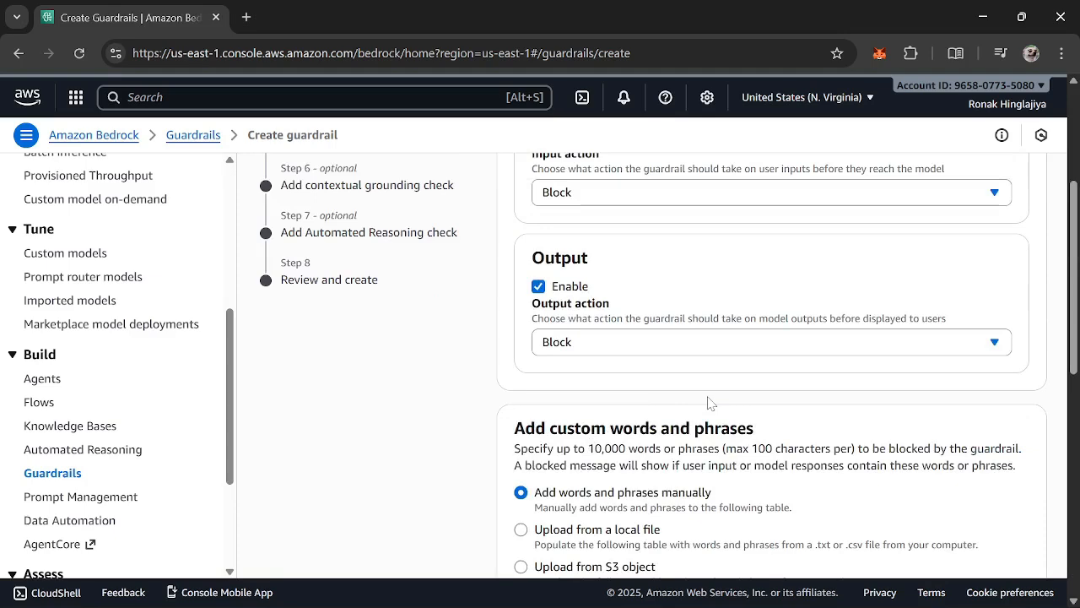
Proceed to the sensitive information filters without adding any custom words or phrases
scroll(710, 403, down, 2)
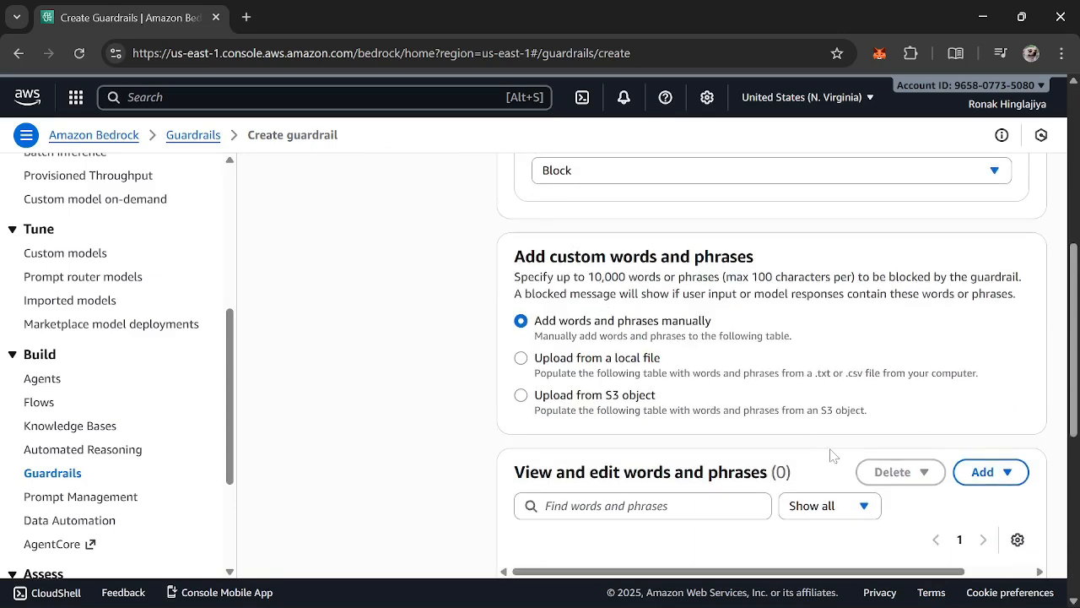
scroll(832, 451, down, 4)
scroll(839, 456, down, 1)
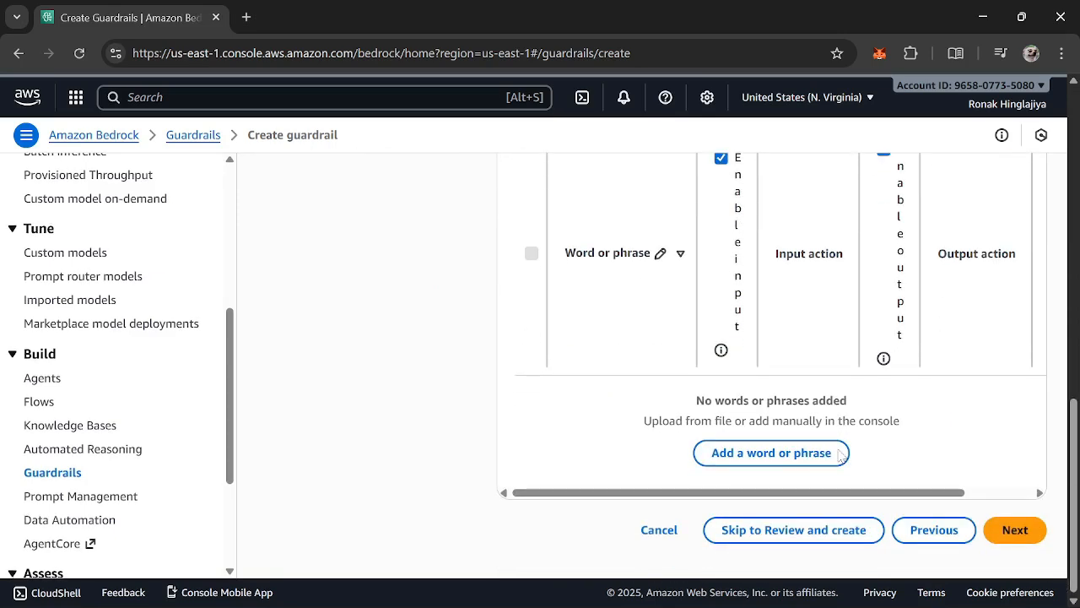
click(1013, 530)
scroll(632, 405, down, 2)
scroll(632, 405, up, 2)
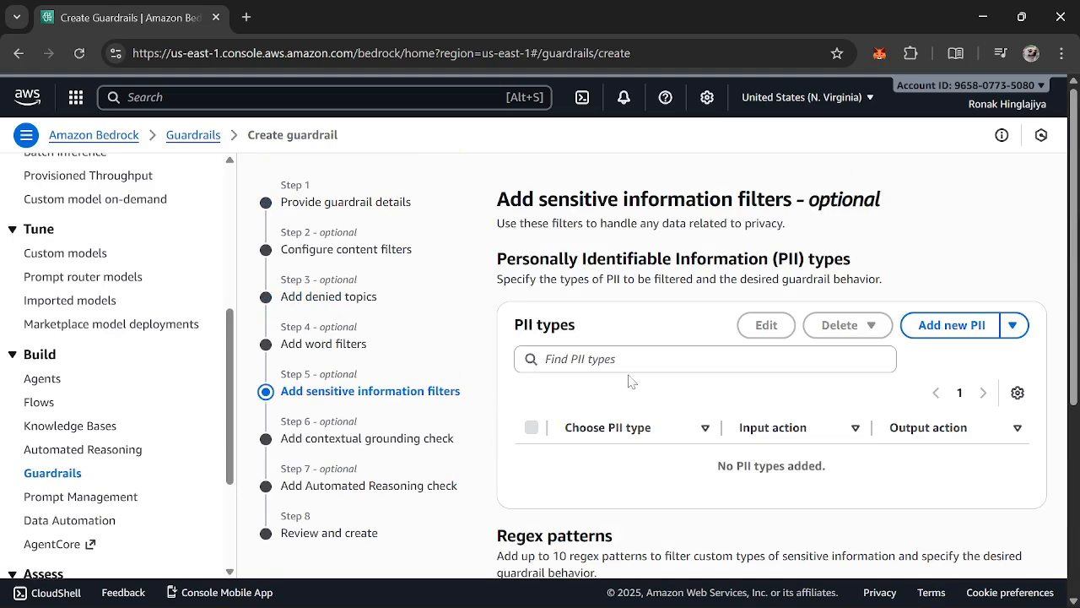
Add a new PII filter of type Phone with Block as its input and output action
click(629, 360)
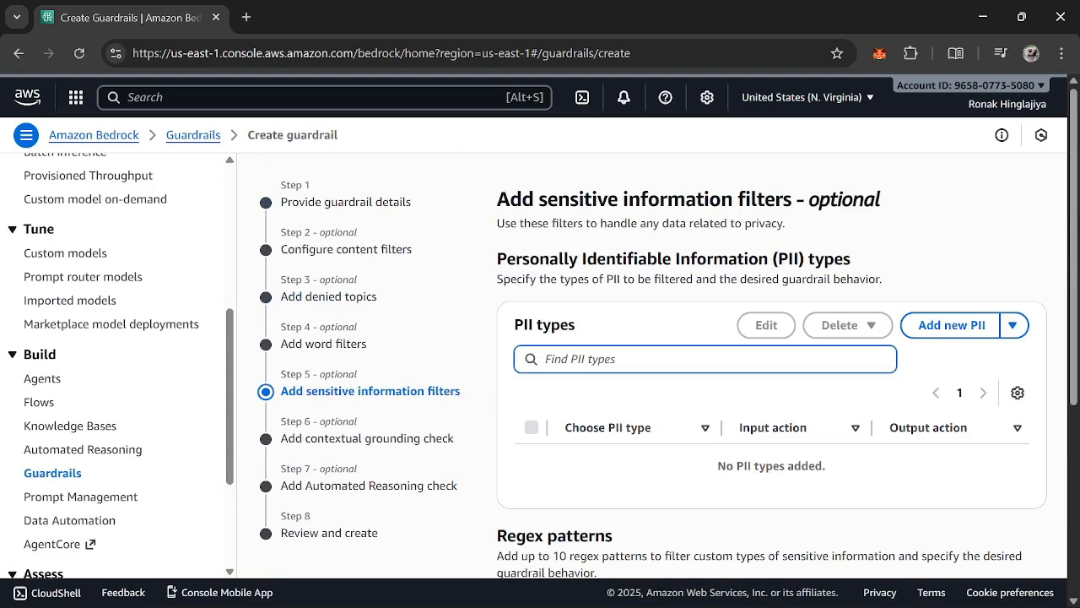
click(957, 332)
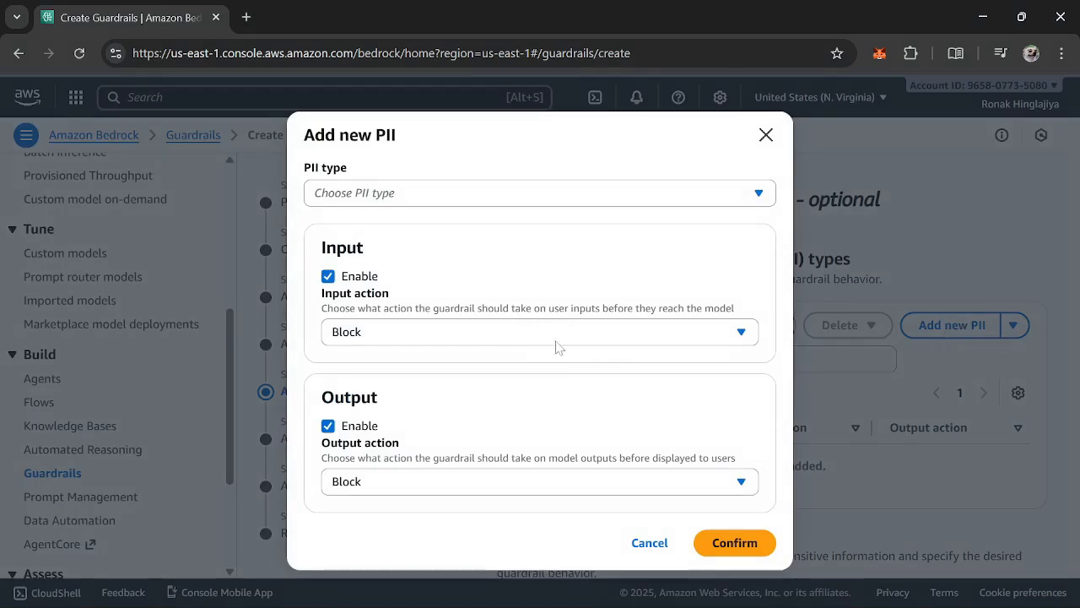
click(466, 193)
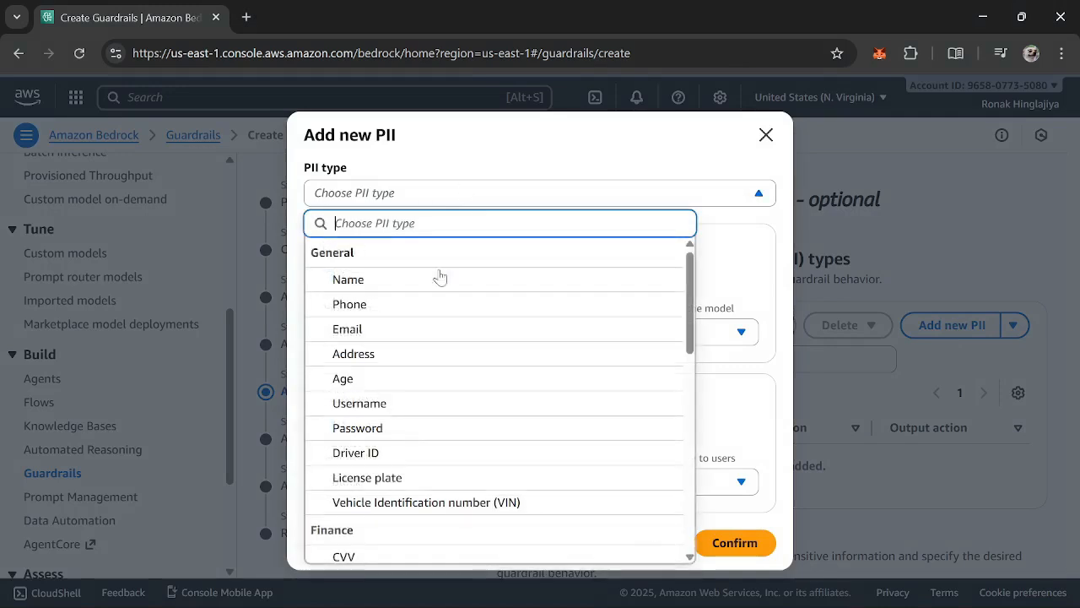
click(440, 306)
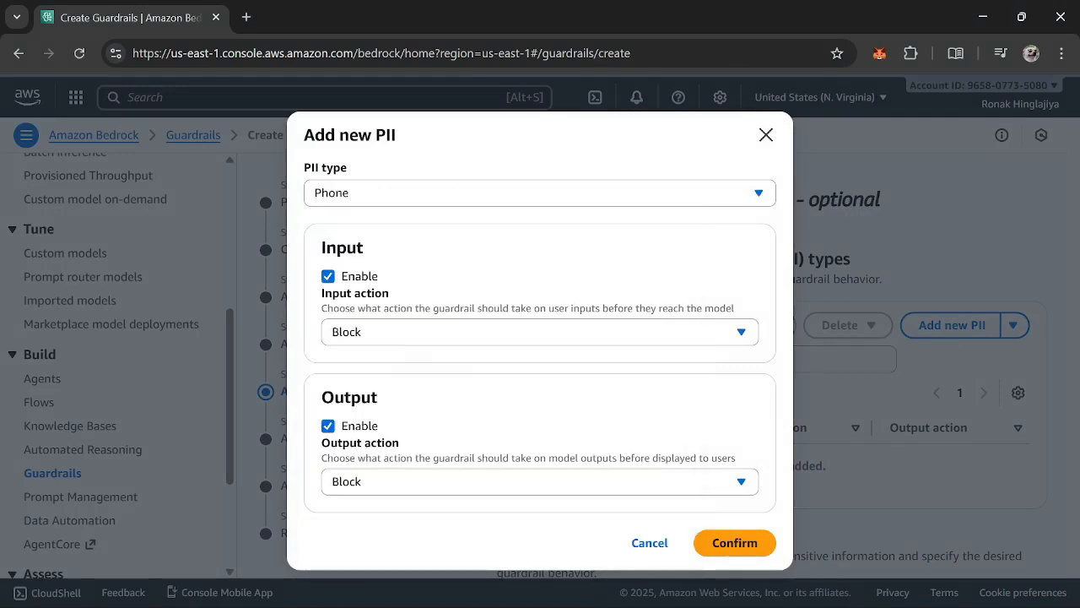
click(729, 546)
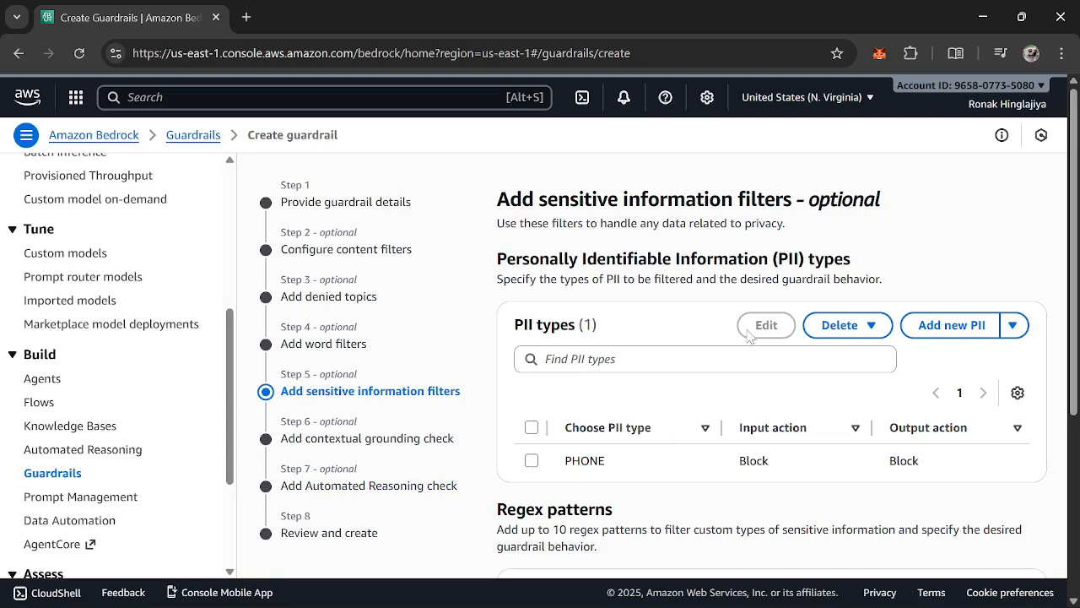
Look over the regex patterns section and the display preferences of the PII types table
scroll(749, 346, down, 1)
scroll(756, 393, down, 2)
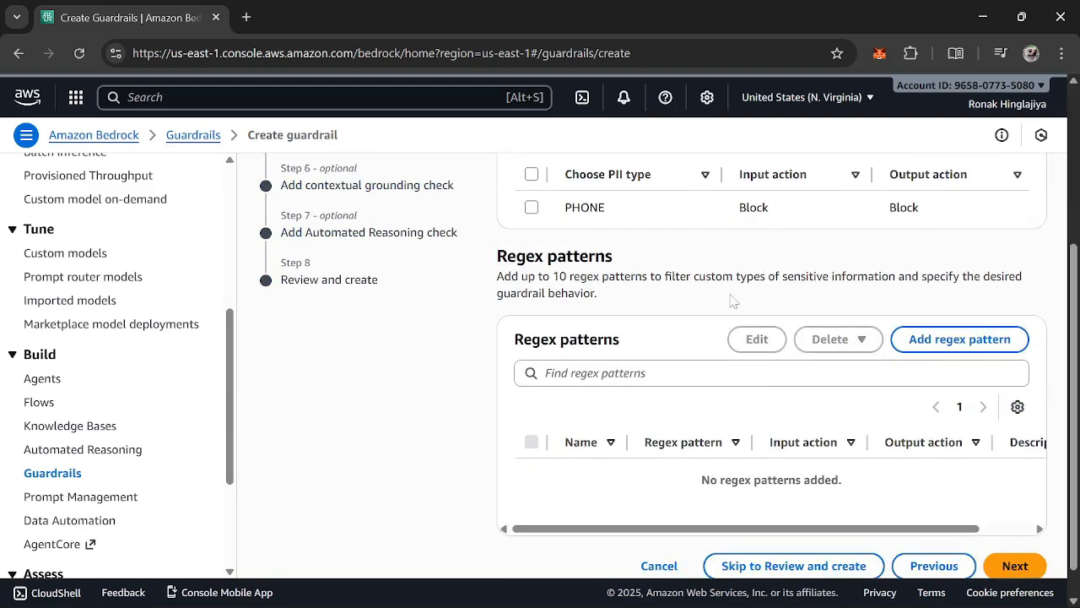
scroll(899, 416, up, 3)
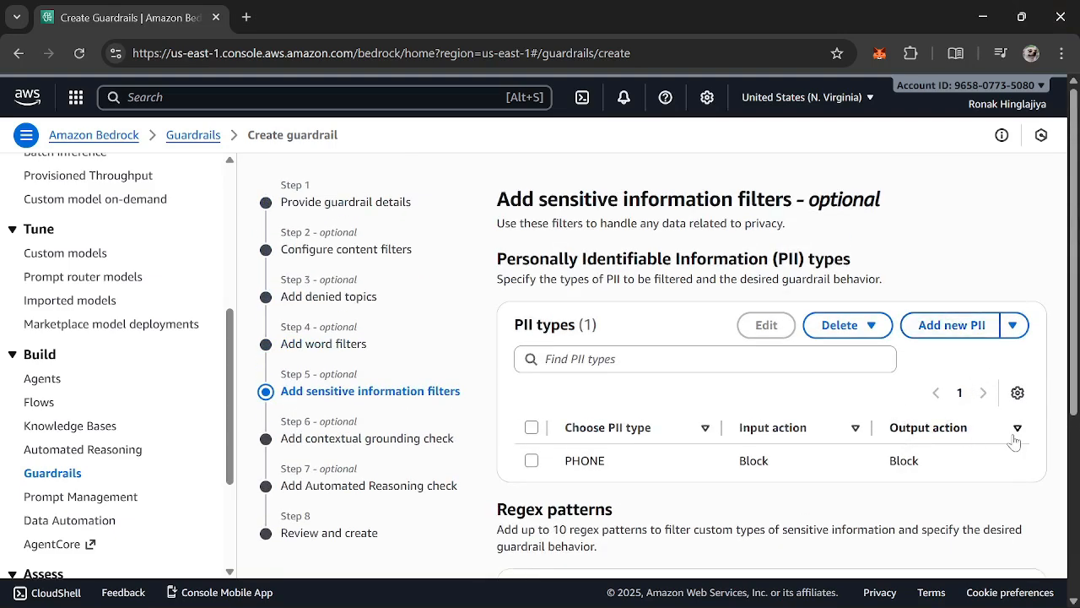
click(531, 460)
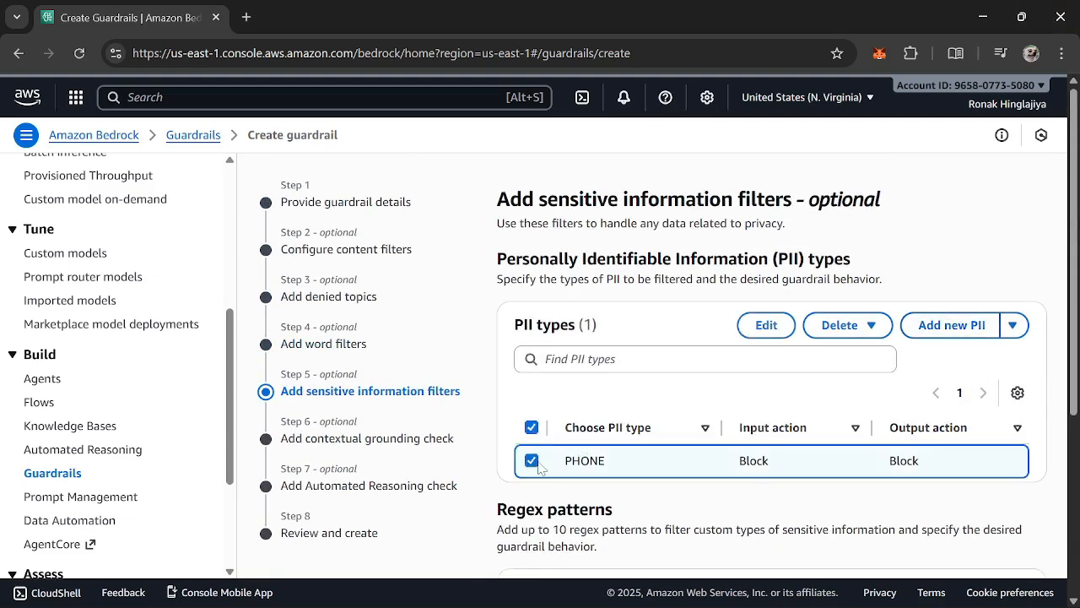
click(532, 459)
click(1018, 393)
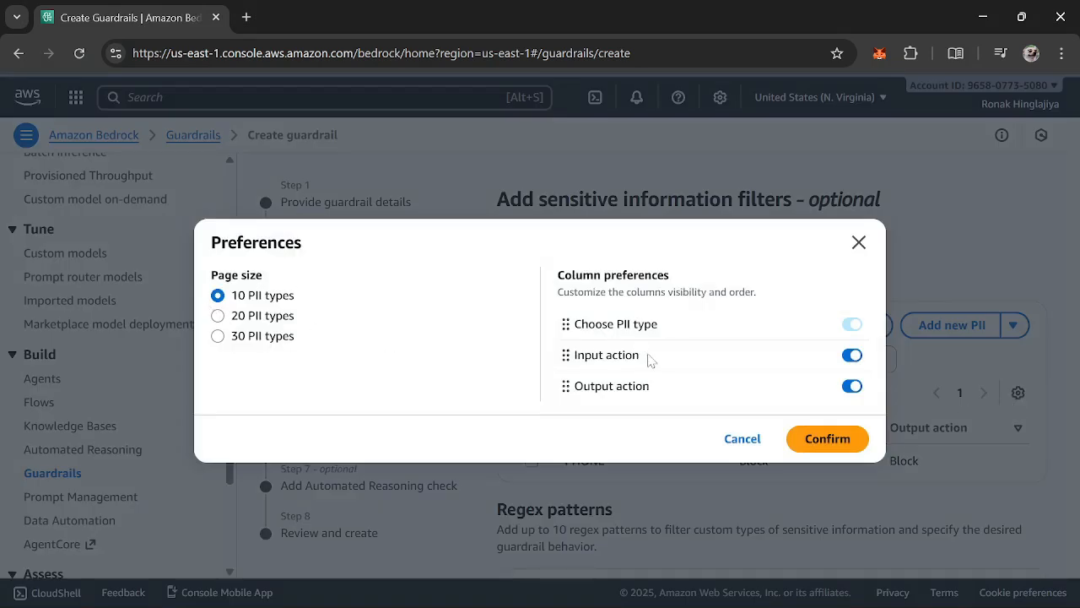
click(858, 242)
click(676, 359)
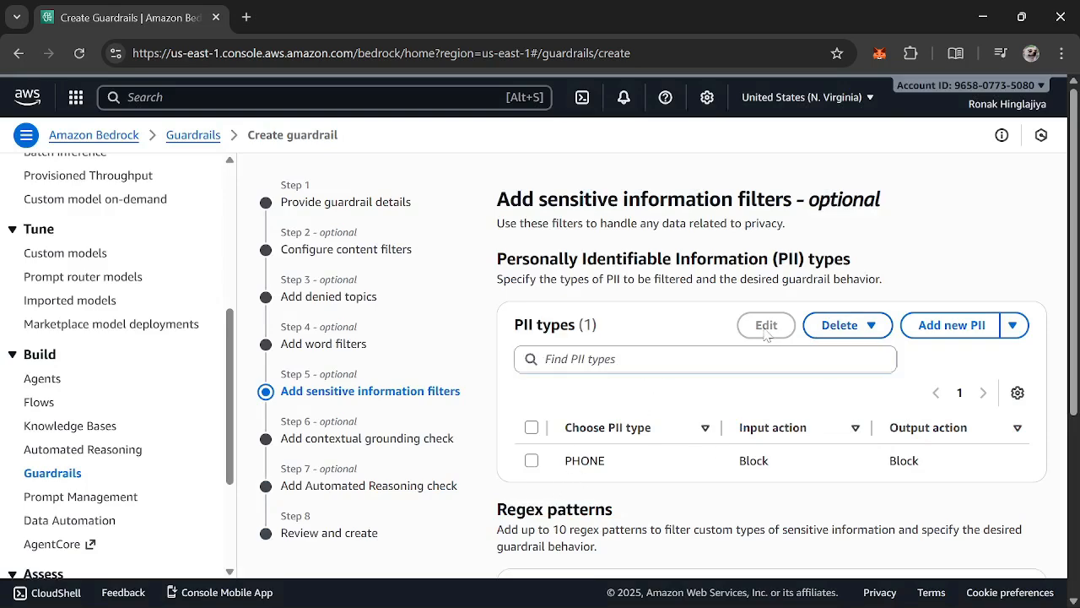
Change the Phone PII filter's input action and output action to Mask
click(531, 460)
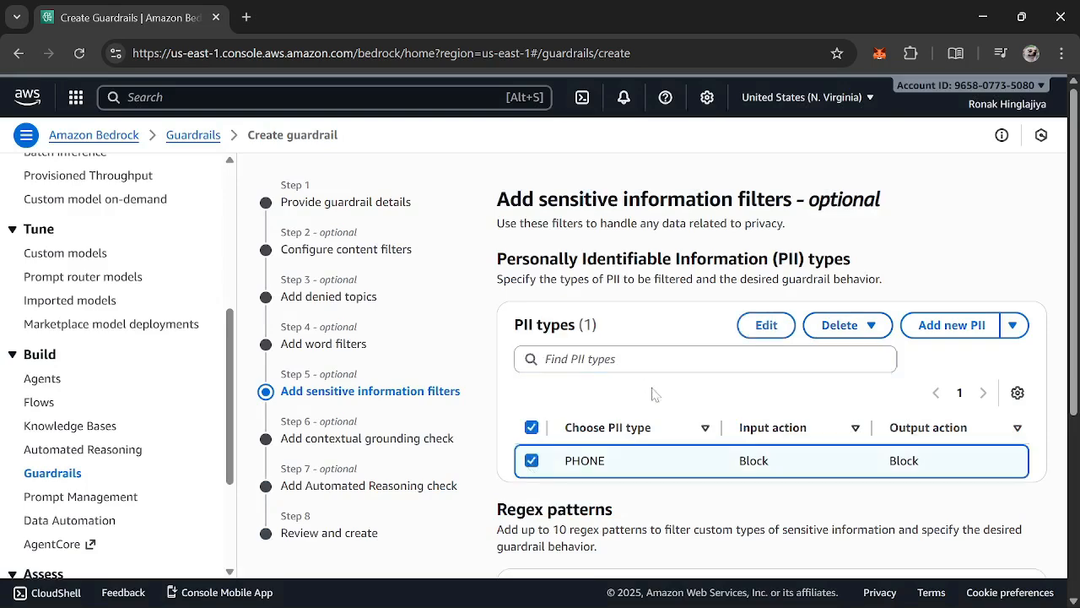
click(755, 325)
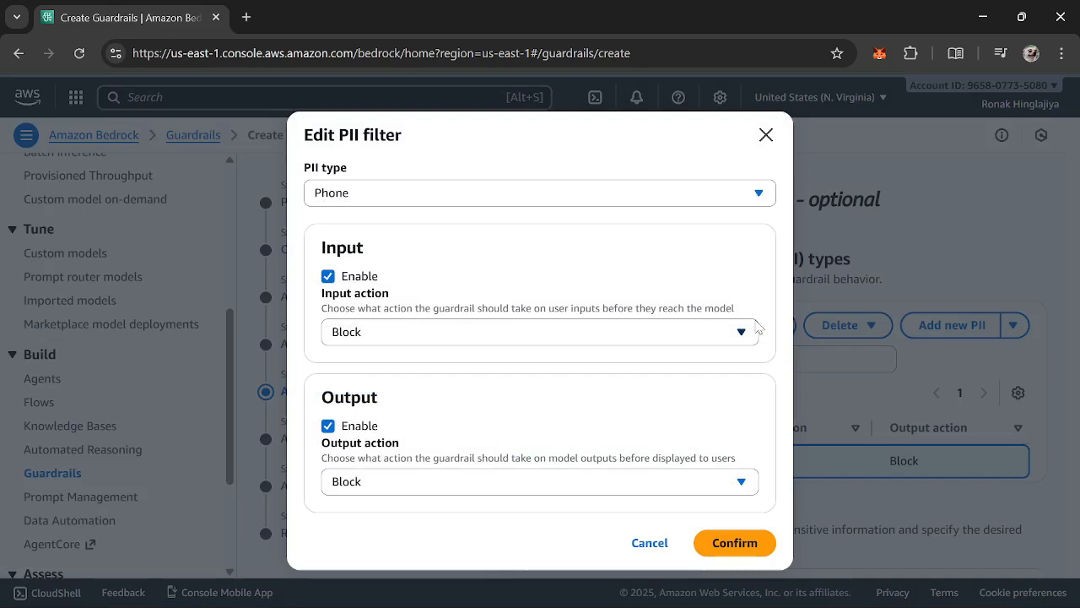
click(422, 328)
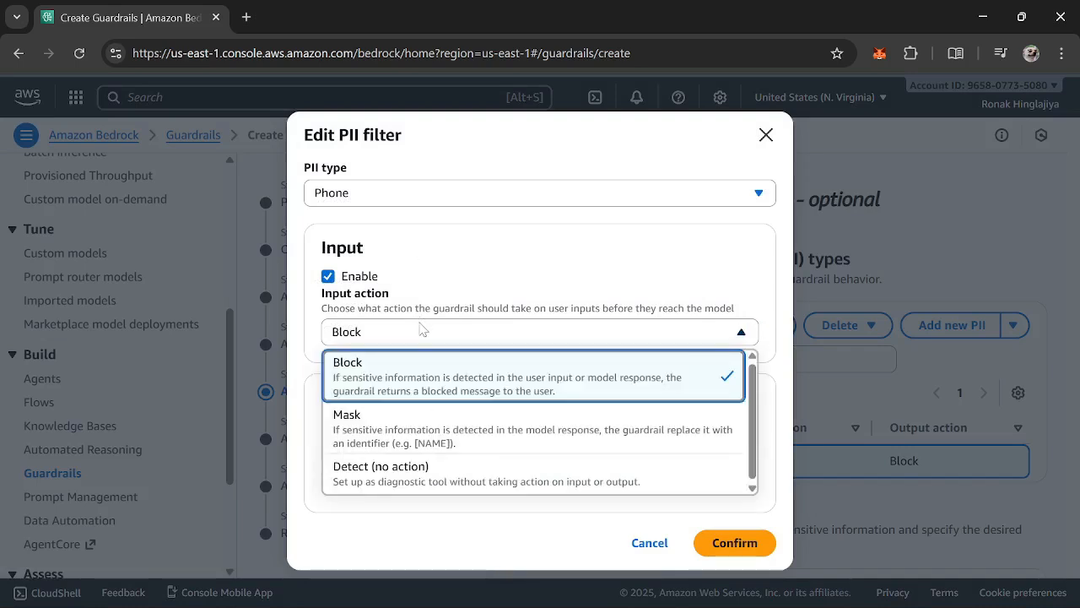
click(424, 426)
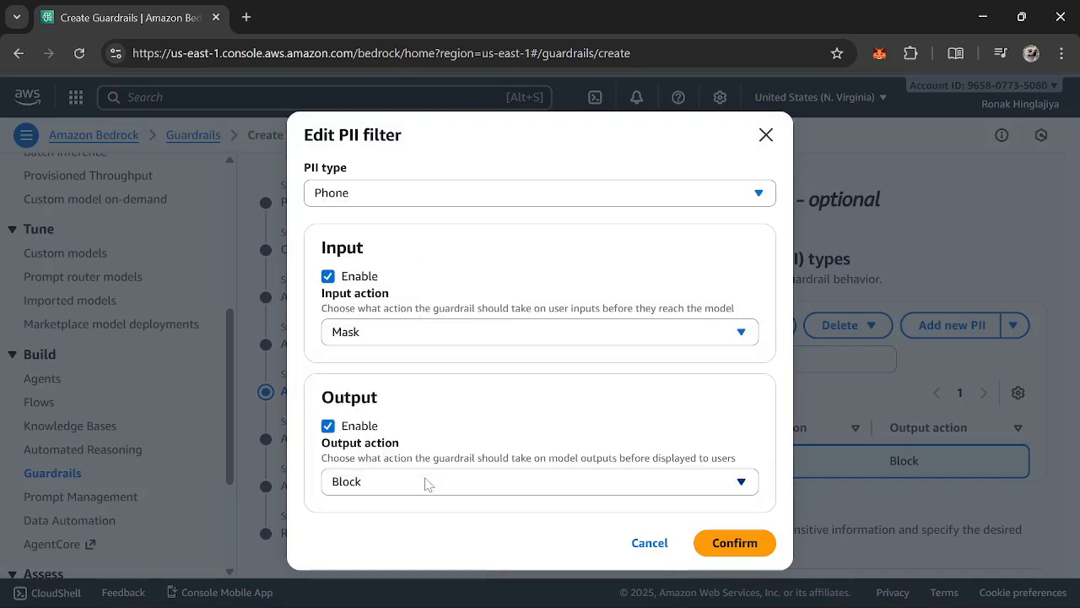
click(426, 481)
click(428, 398)
click(730, 542)
Proceed to the contextual grounding check without adding any regex patterns
scroll(756, 414, down, 3)
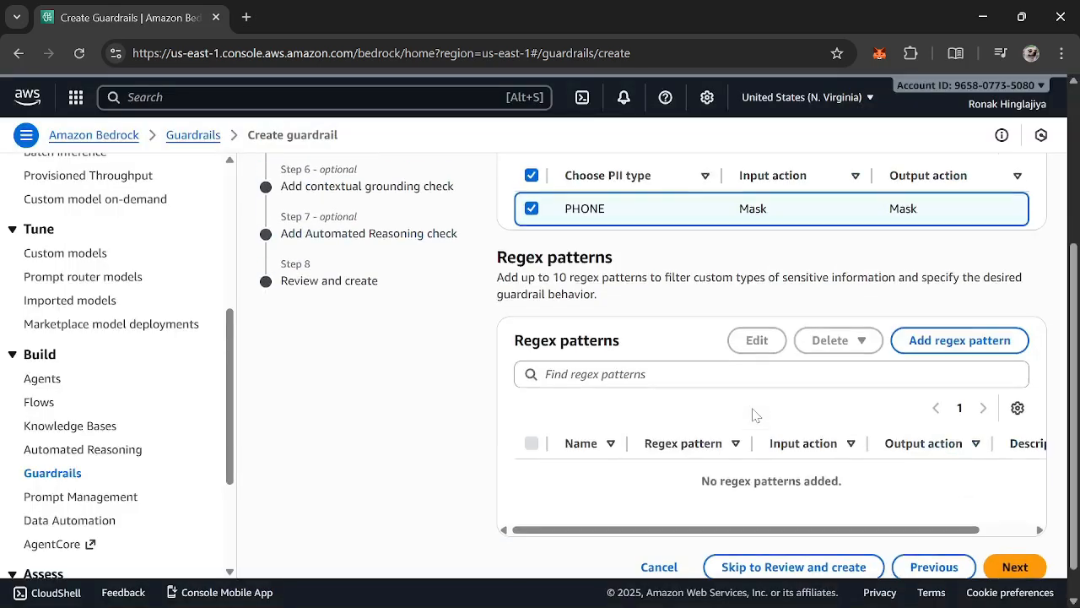
scroll(752, 397, down, 1)
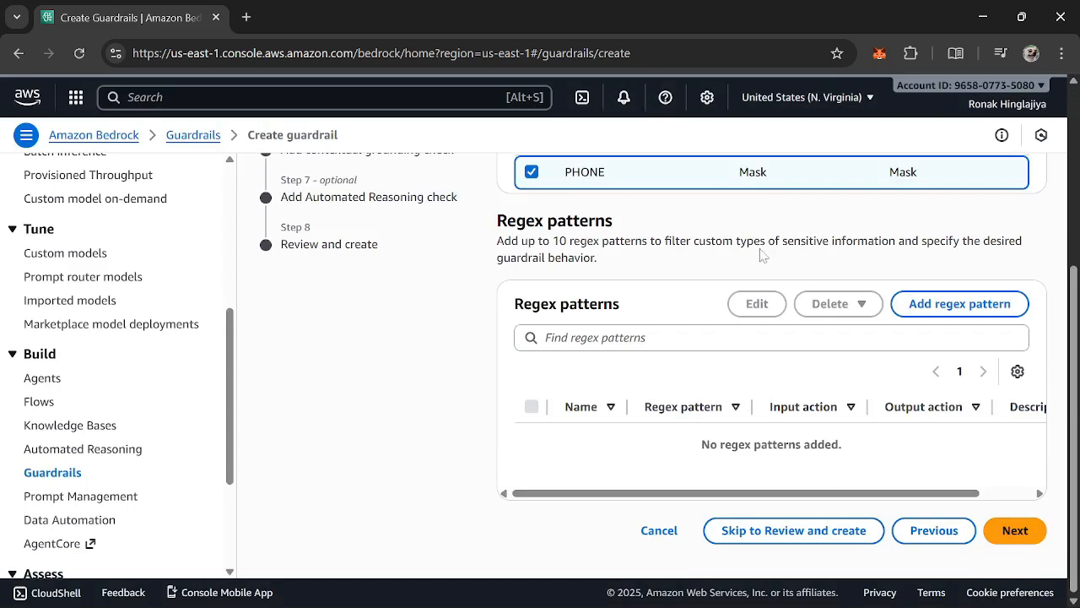
drag(694, 240, 940, 305)
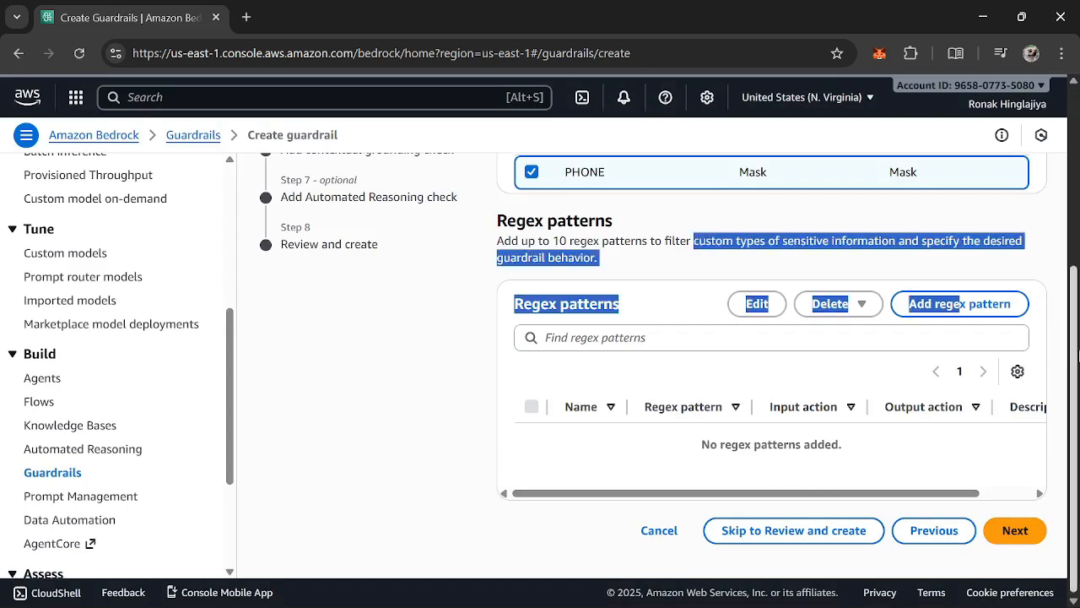
click(920, 264)
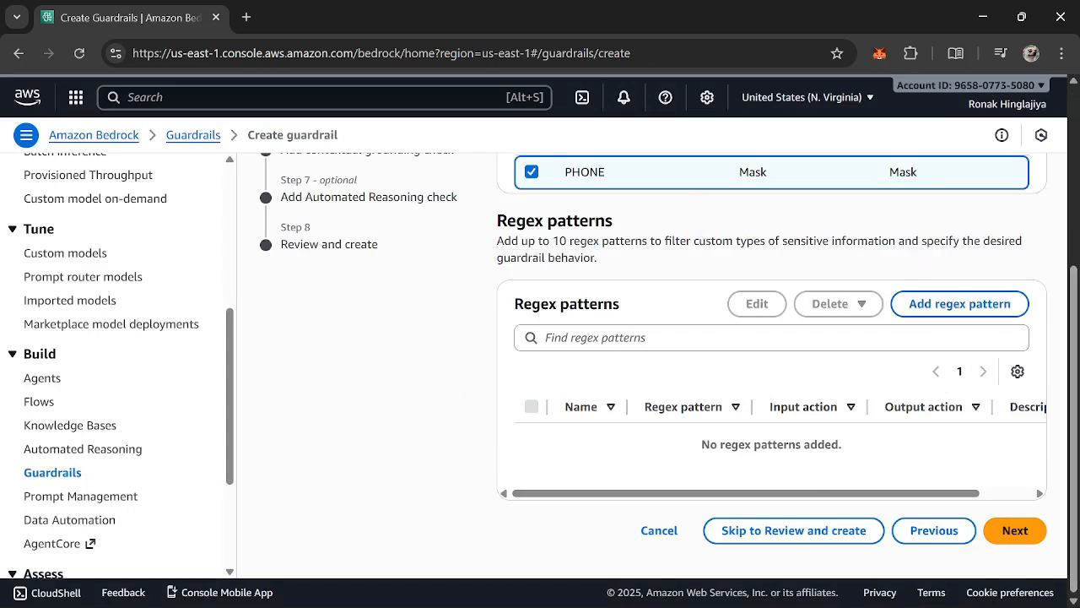
click(1016, 530)
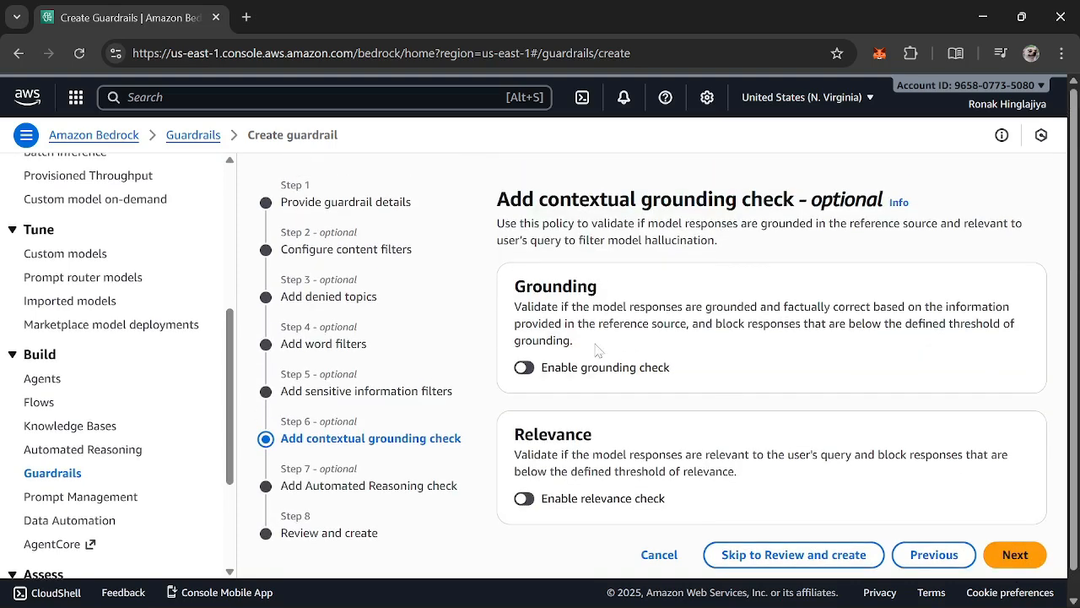
Try enabling the grounding check and the relevance check, switching each one back off
triple_click(618, 197)
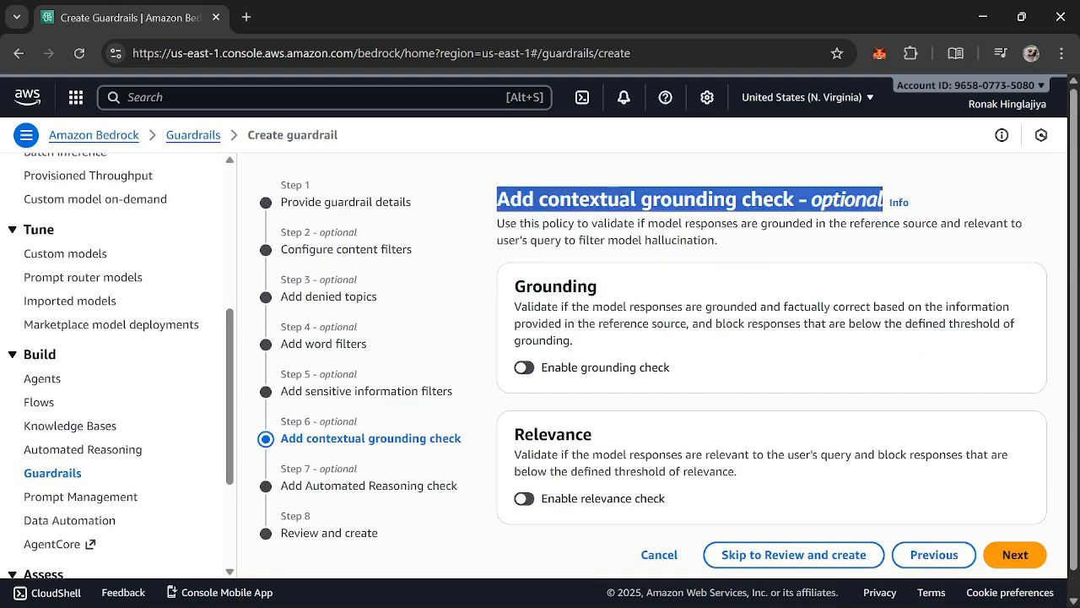
click(618, 196)
click(525, 368)
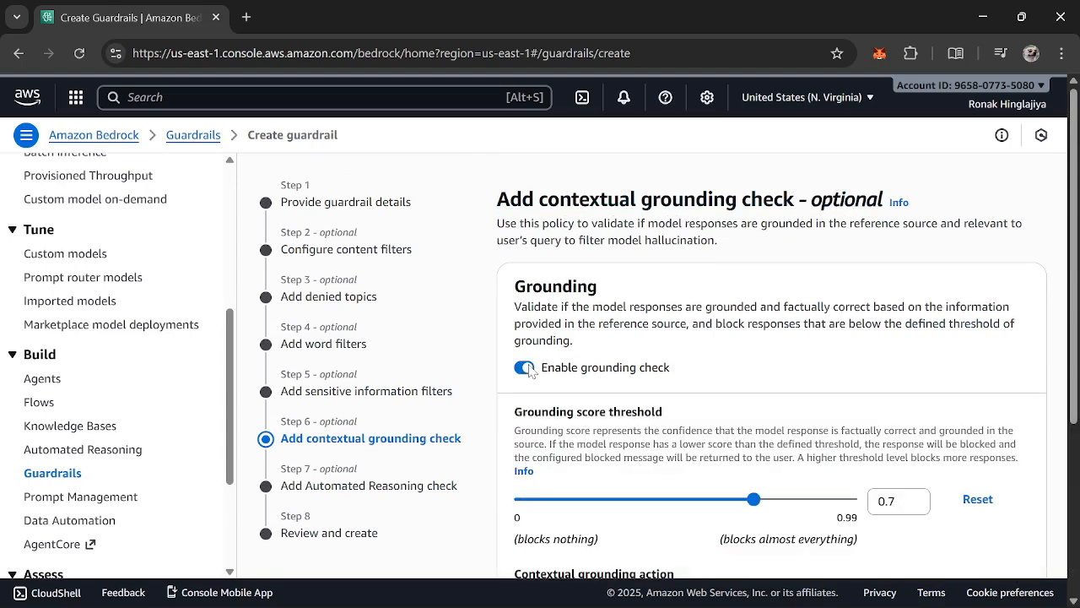
click(526, 369)
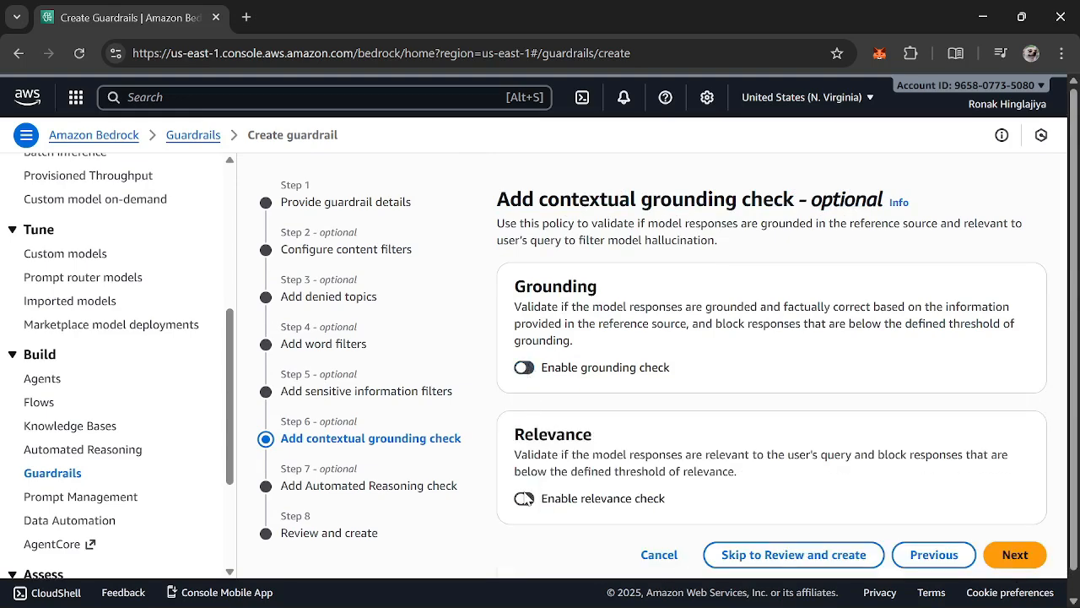
click(524, 498)
click(525, 498)
Continue to the final review, leaving the contextual grounding and Automated Reasoning checks disabled
scroll(844, 532, down, 1)
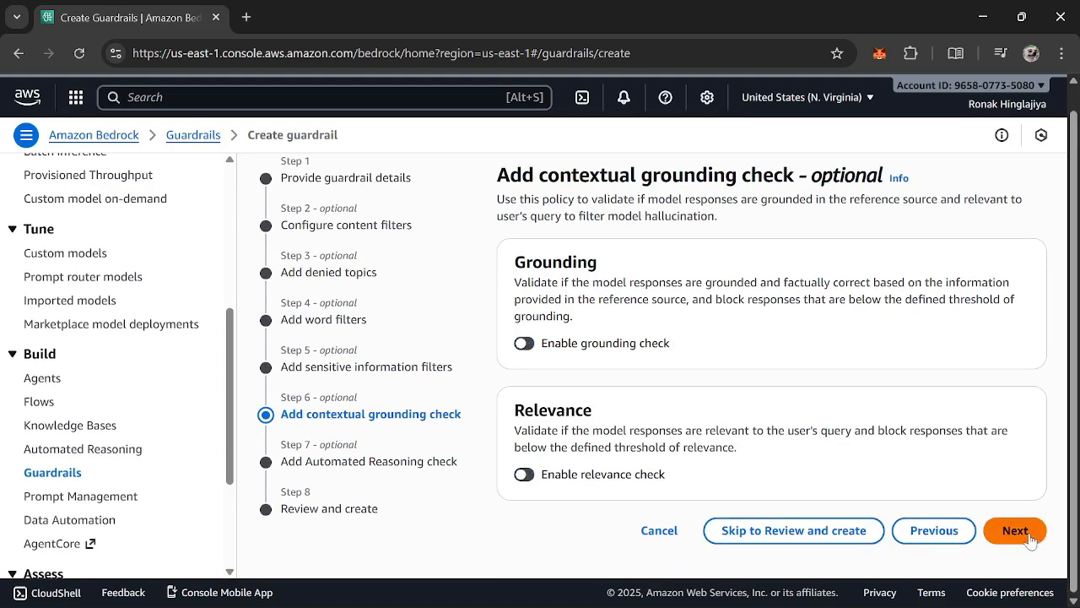
click(1029, 539)
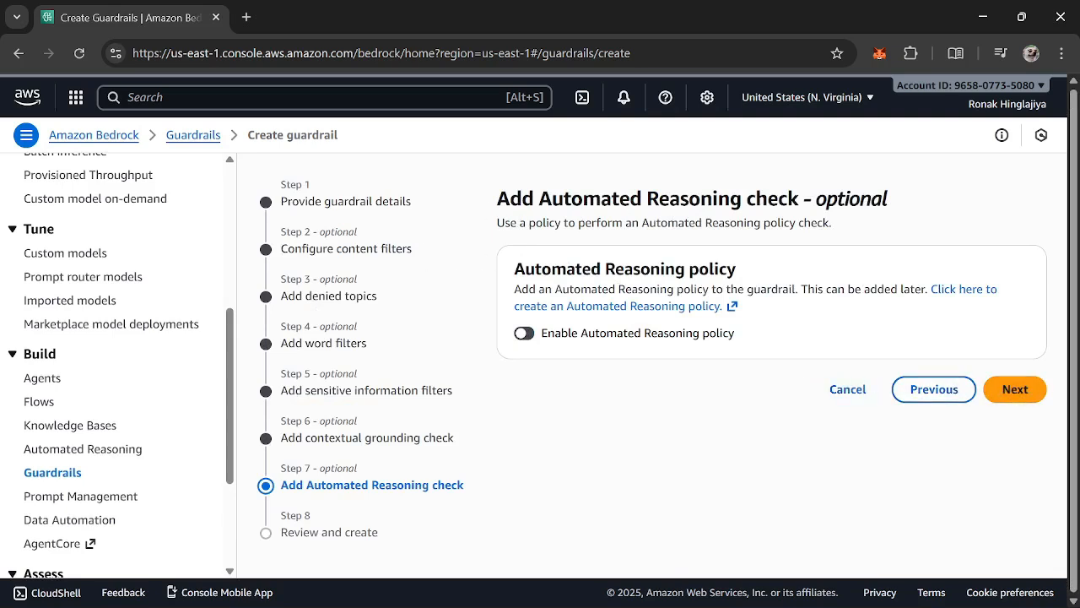
drag(534, 199, 837, 199)
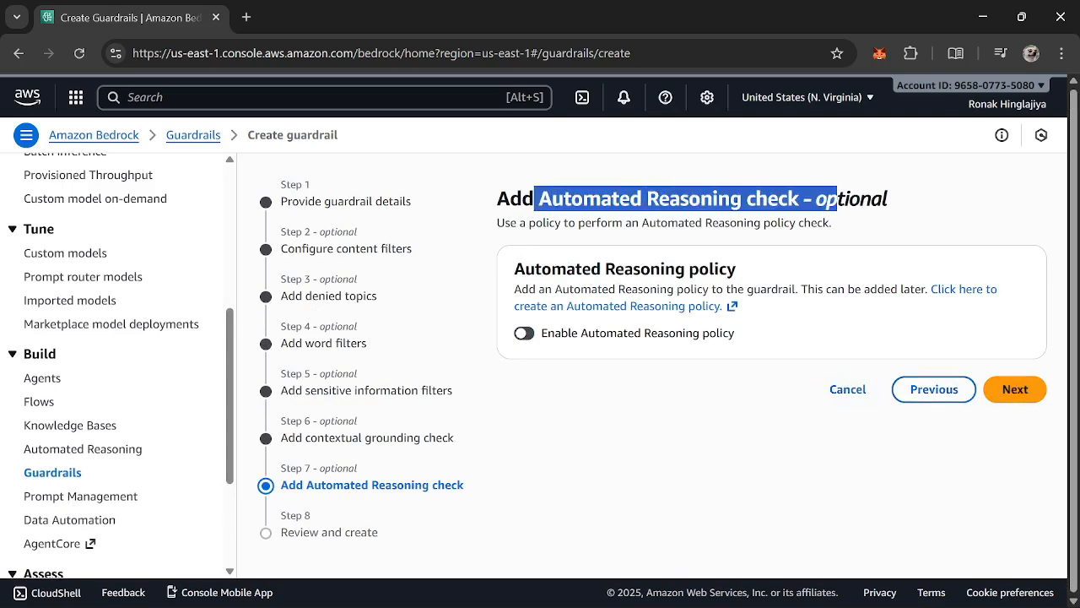
click(1004, 393)
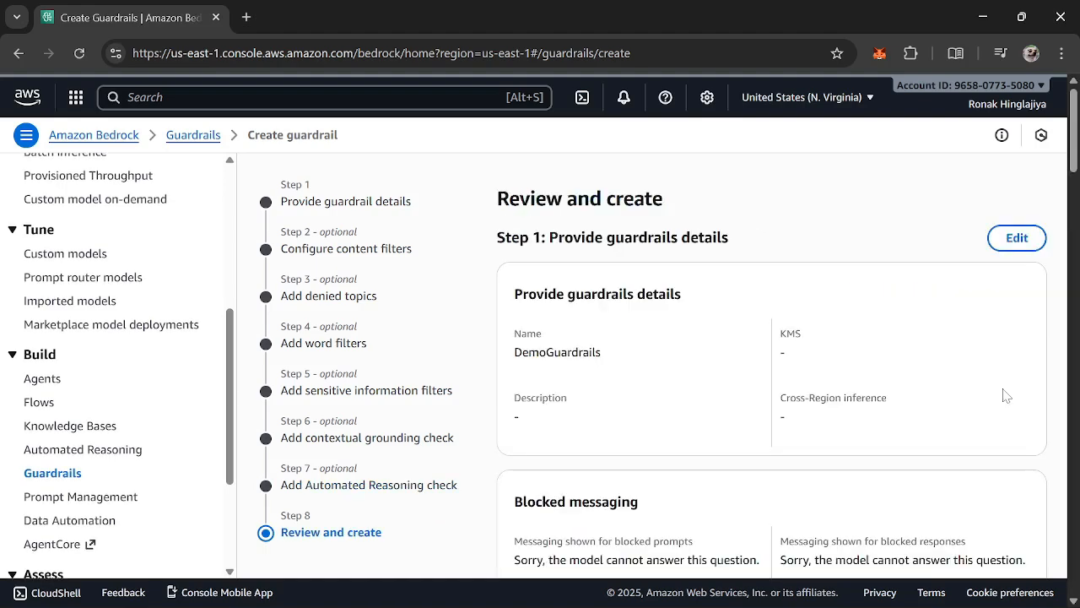
Review the configured guardrail settings and create the DemoGuardrails guardrail
scroll(1004, 395, down, 6)
scroll(1005, 395, up, 2)
scroll(1005, 393, up, 4)
scroll(1003, 394, down, 12)
scroll(996, 439, down, 10)
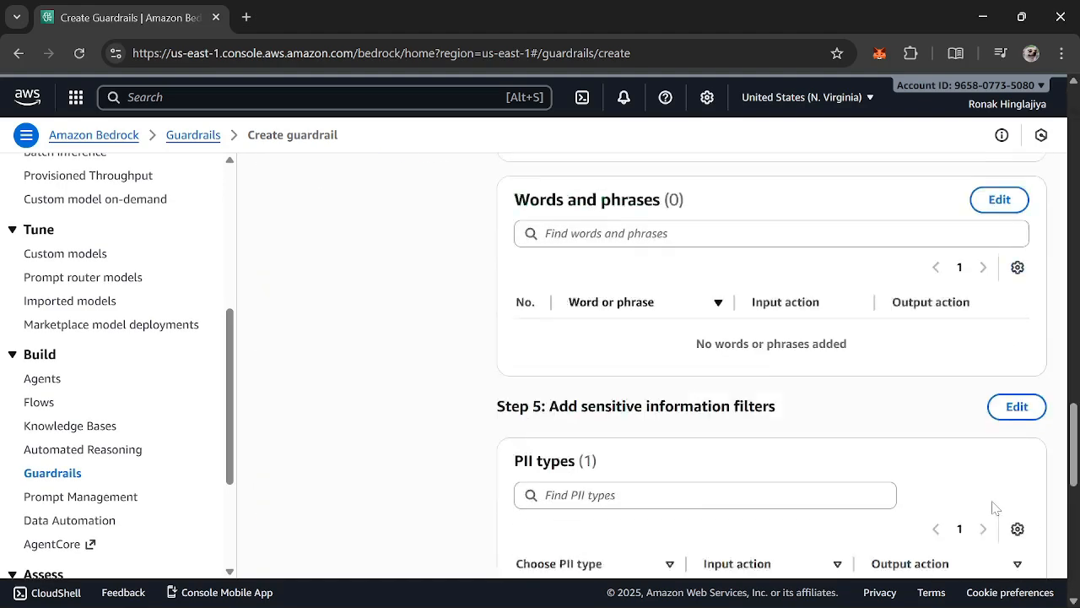
click(1004, 548)
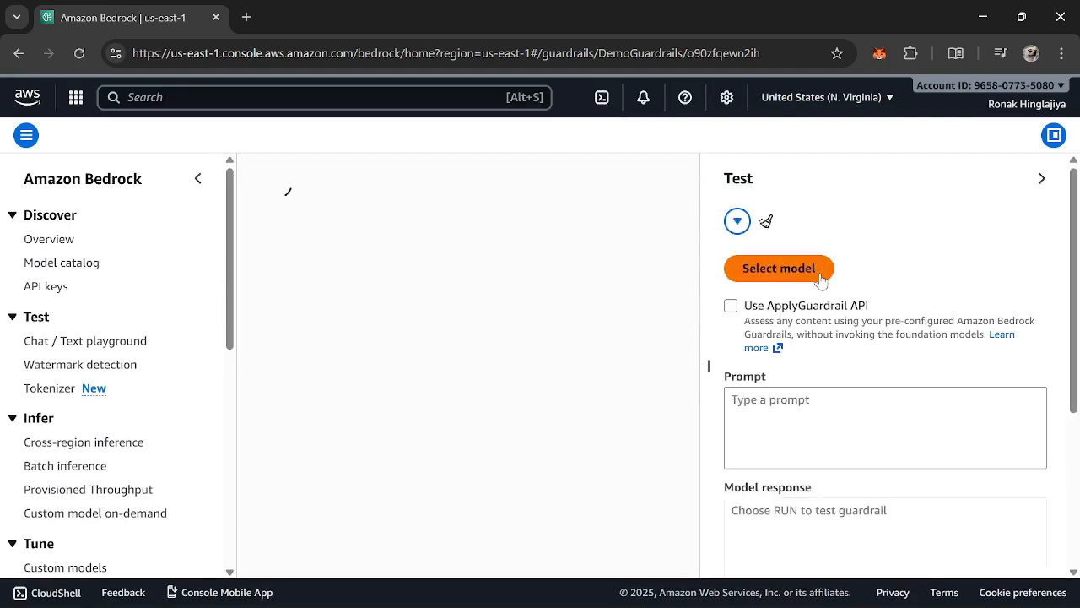
Select Amazon's Titan Text G1 - Express v1 with on-demand inference as the guardrail's test model
click(817, 277)
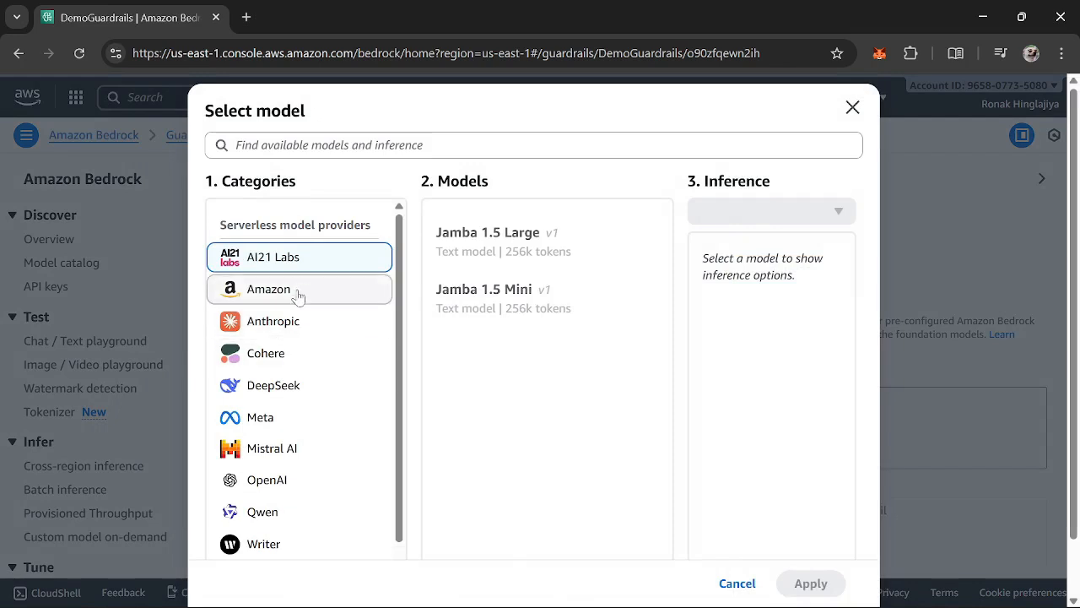
click(297, 288)
scroll(561, 456, down, 5)
click(567, 505)
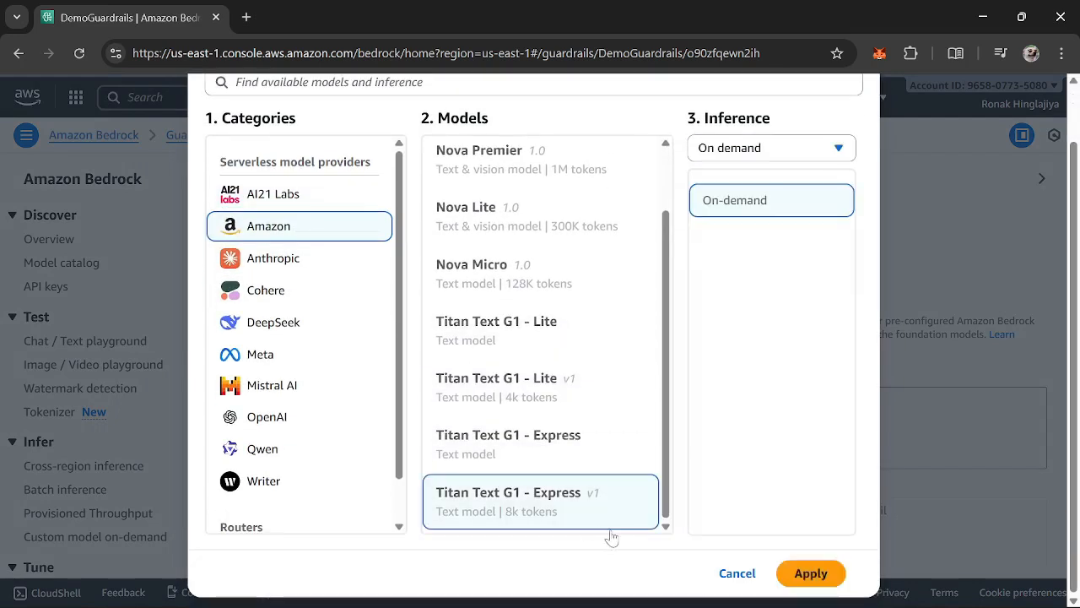
click(811, 572)
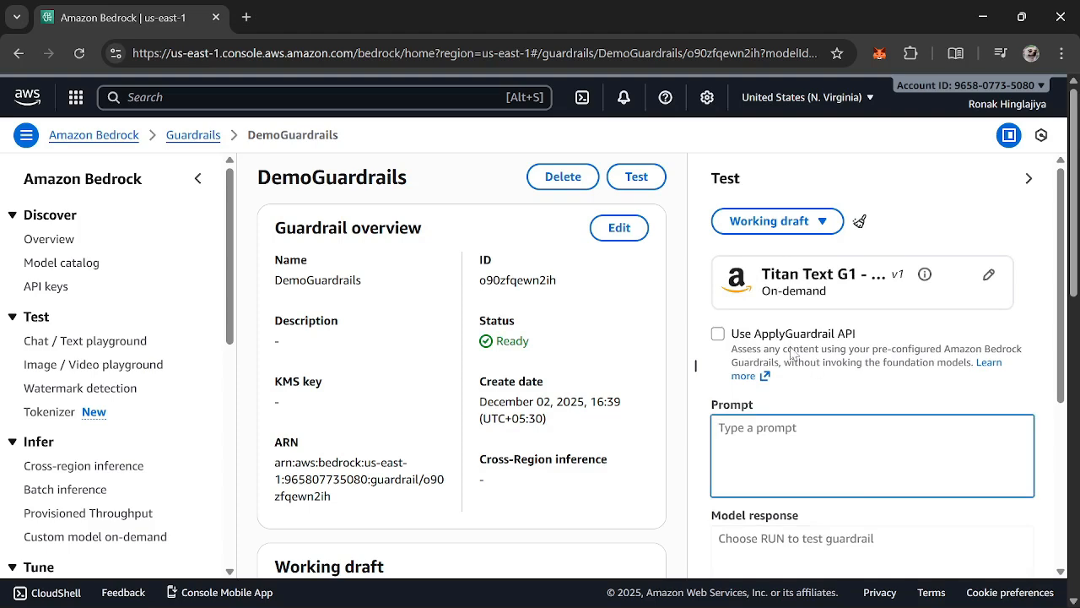
Enable the ApplyGuardrail API option for the guardrail test, keeping Input as the source
click(717, 333)
scroll(814, 369, down, 2)
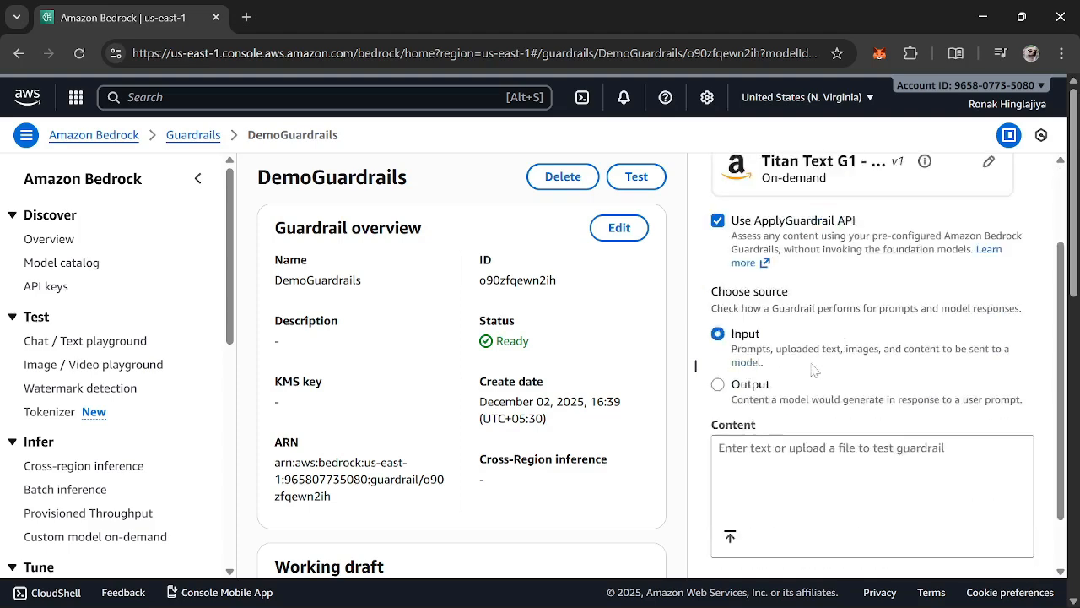
scroll(814, 370, down, 1)
Enter "Tell me something about basketball. I love chicago bulls." as the content for testing the guardrail
click(813, 400)
scroll(814, 401, up, 3)
scroll(813, 401, down, 3)
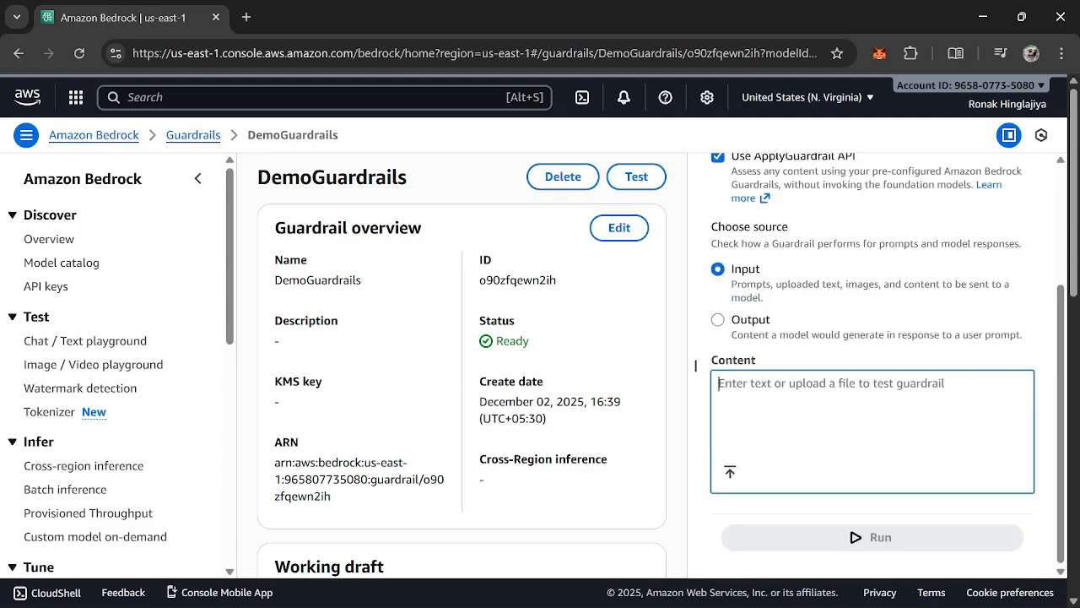
scroll(695, 365, up, 3)
scroll(695, 364, down, 3)
text(Tell )
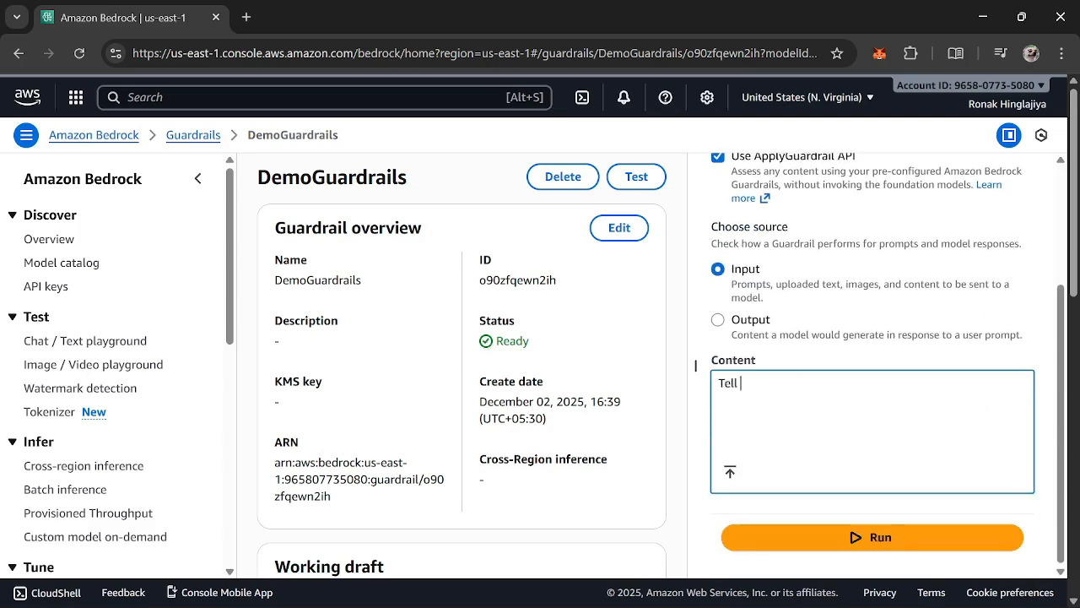
text(me somethin)
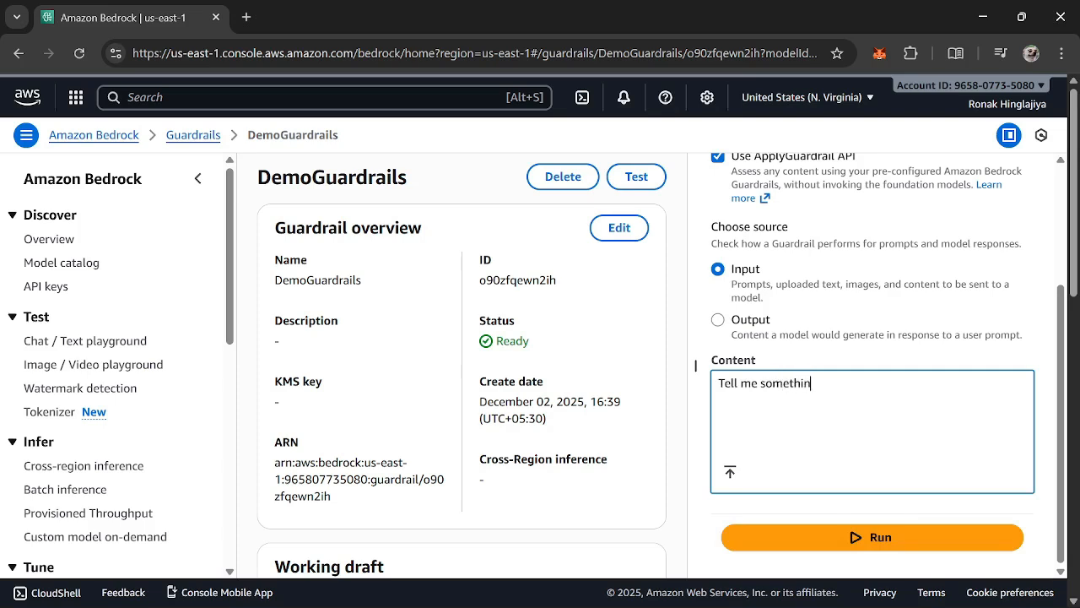
text(g abno)
text(t basketball)
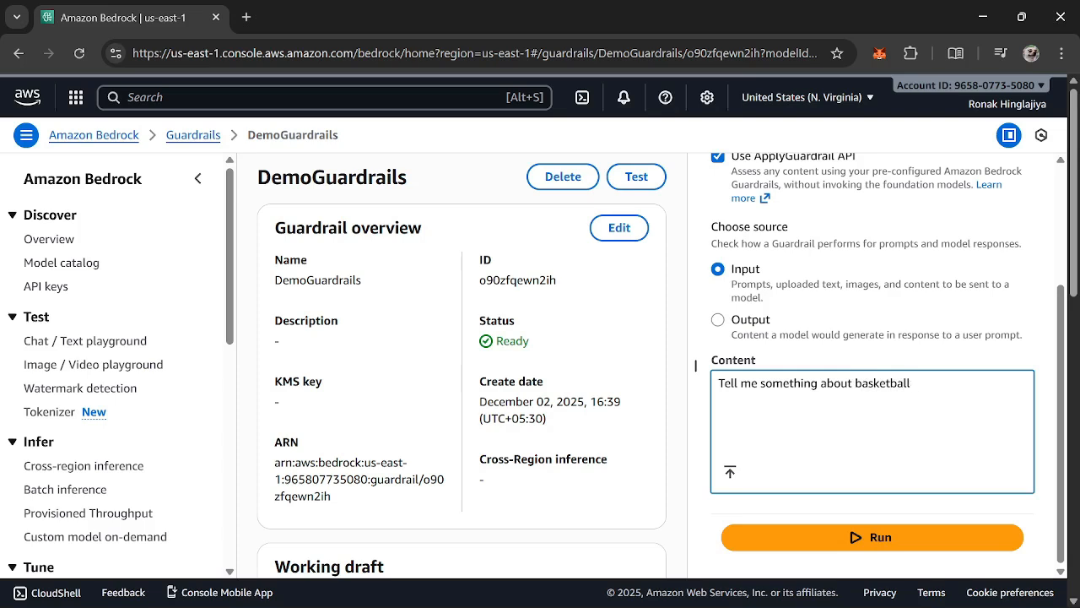
text(. I love chical)
text(o bulls.)
Run the guardrail test on the basketball content
scroll(608, 316, down, 4)
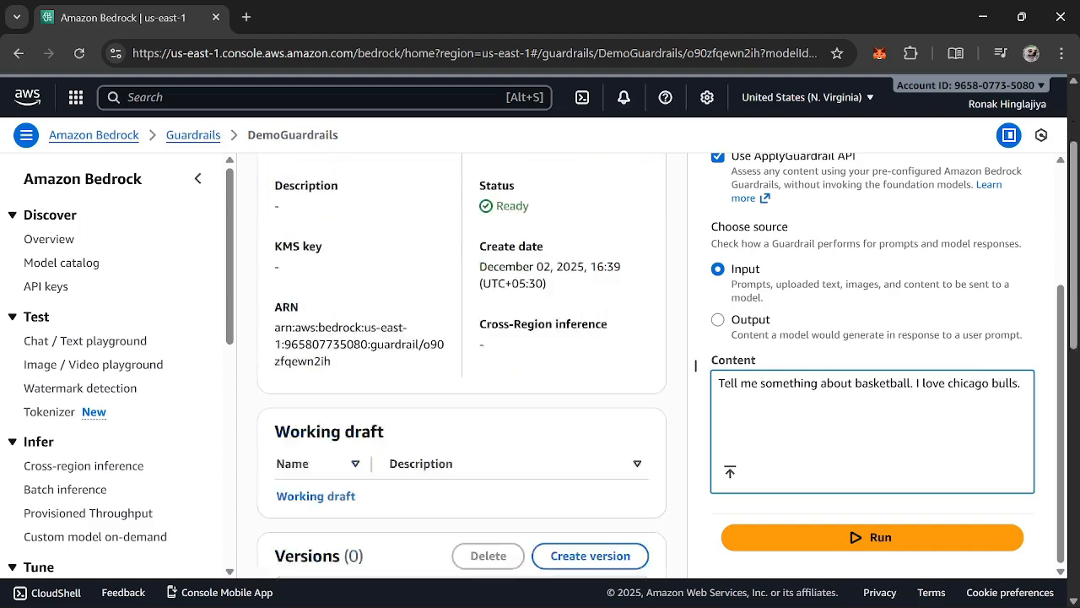
scroll(607, 316, up, 4)
scroll(557, 353, down, 3)
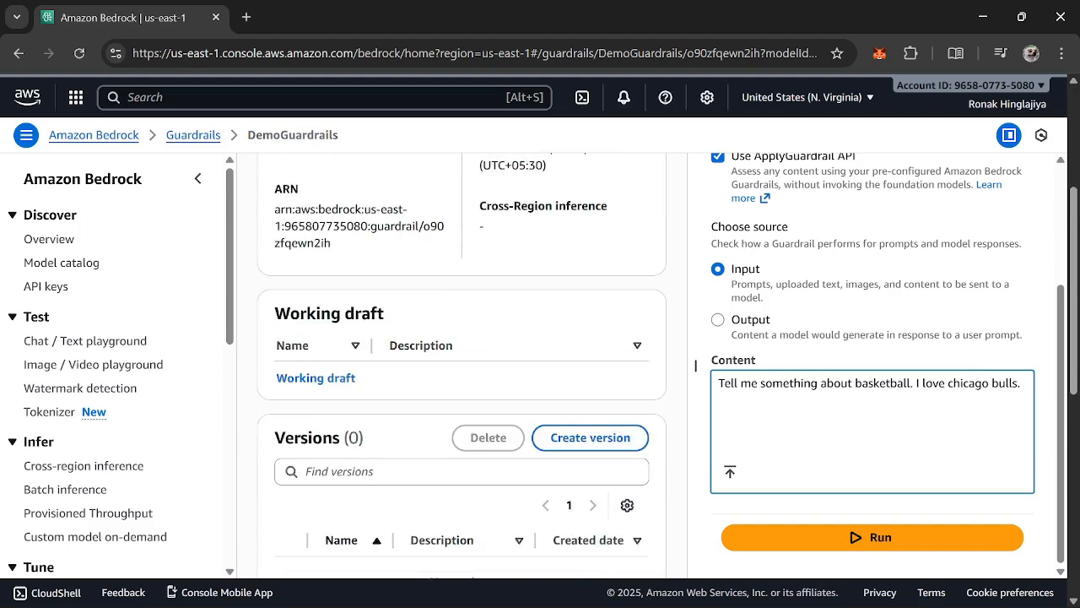
scroll(526, 350, up, 3)
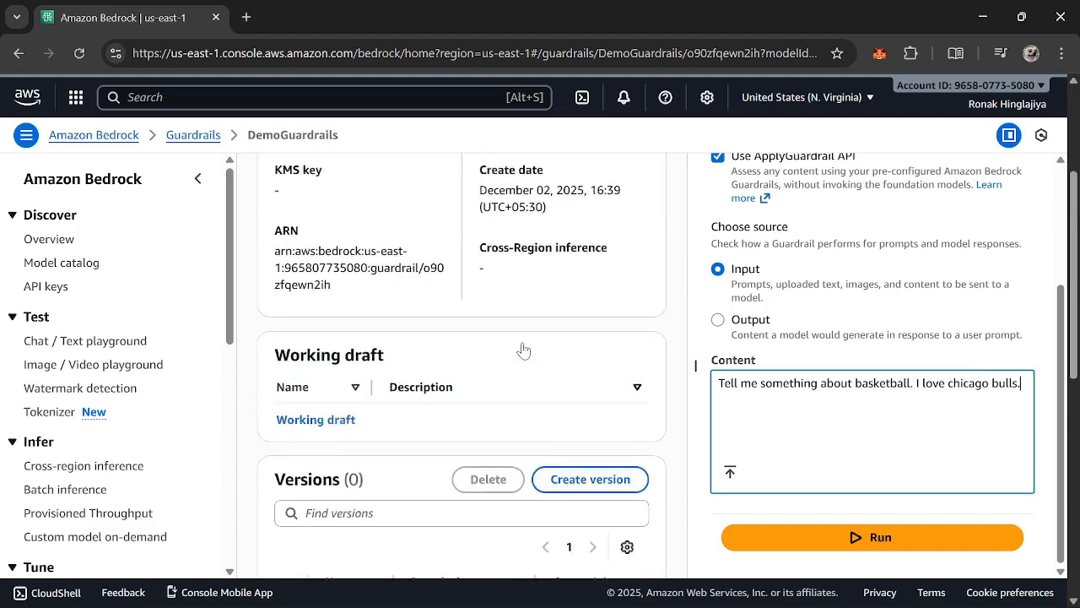
click(838, 539)
Examine the guardrail action and the guardrail's response to the basketball content
scroll(880, 346, down, 1)
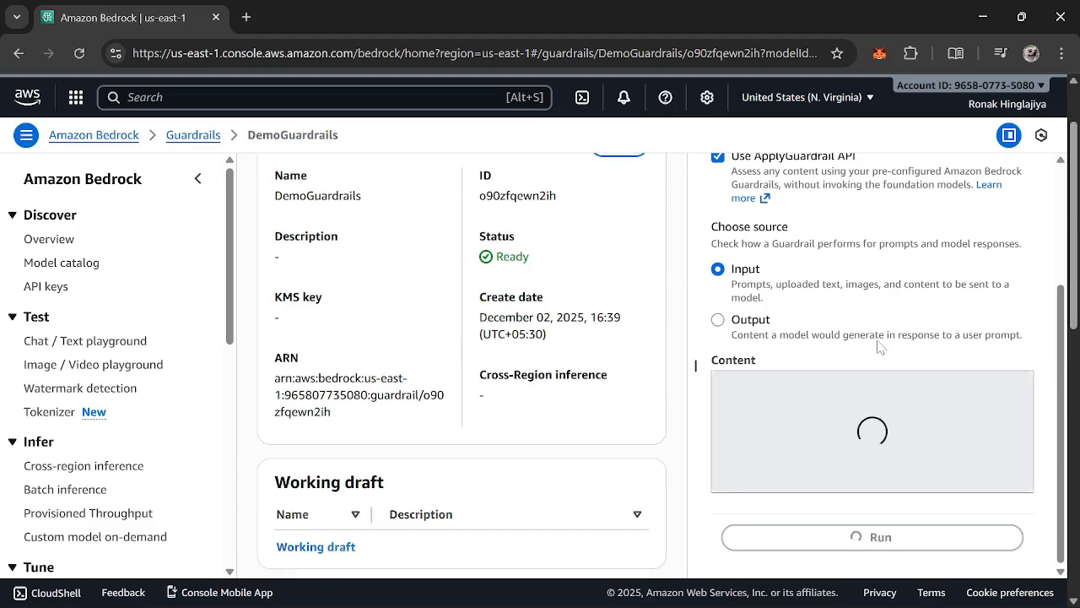
scroll(880, 347, up, 3)
scroll(920, 349, down, 4)
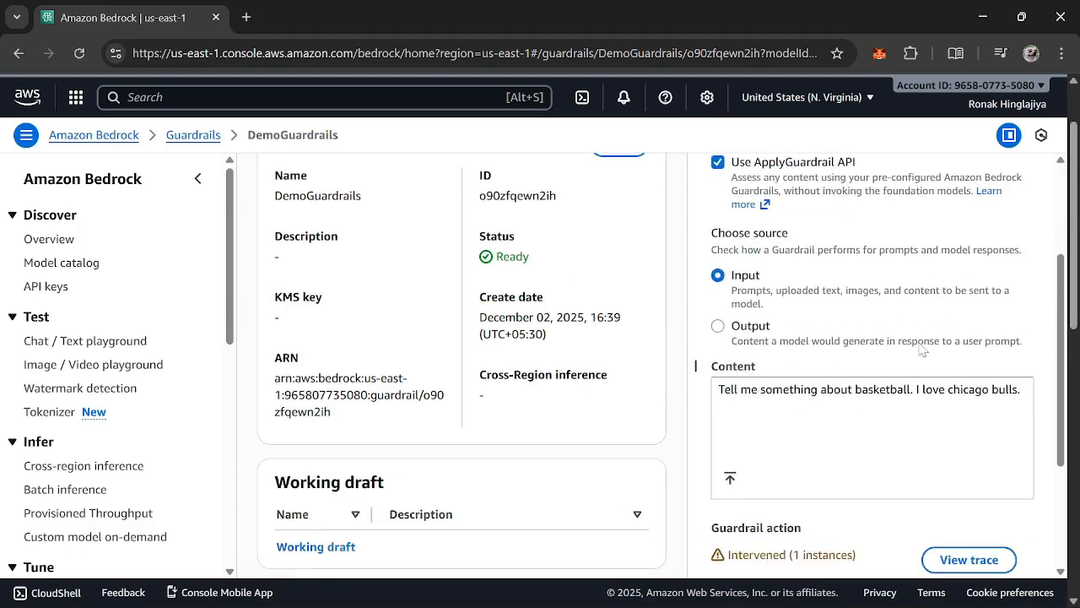
scroll(380, 365, down, 1)
scroll(380, 365, up, 2)
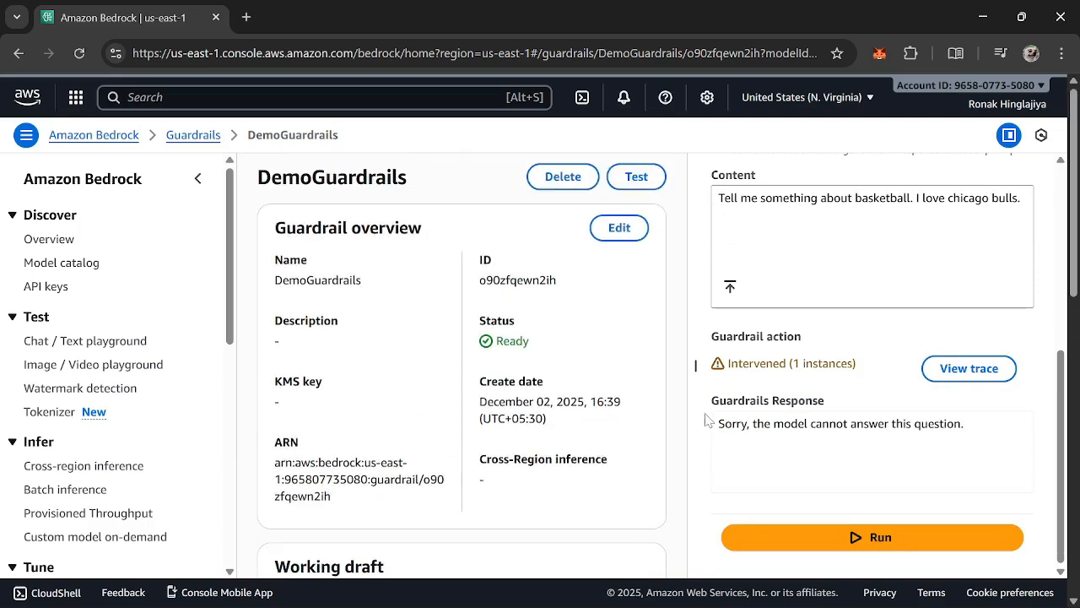
drag(746, 424, 967, 426)
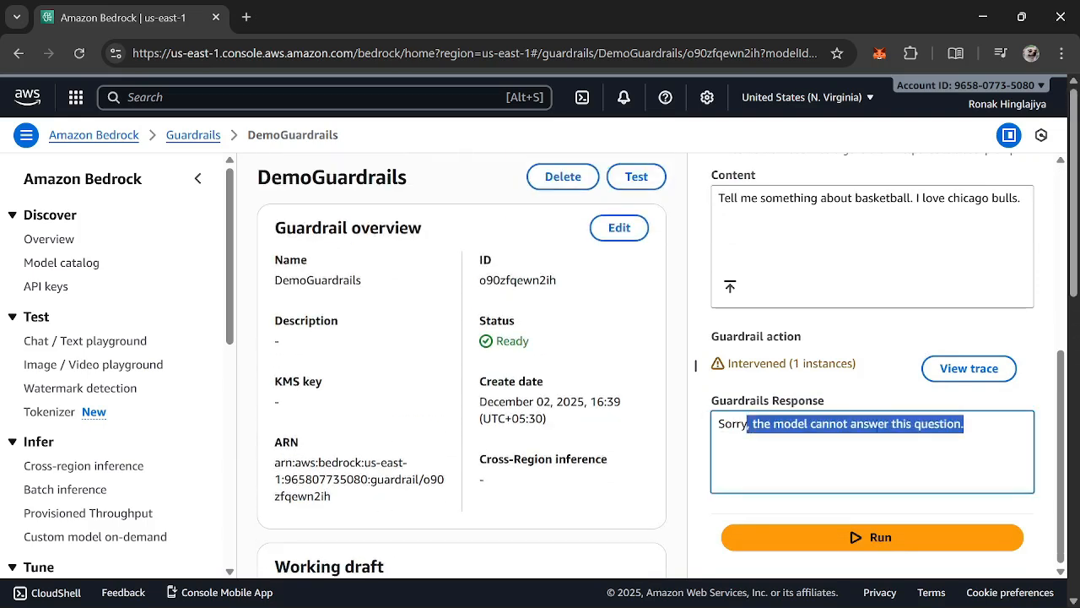
click(967, 430)
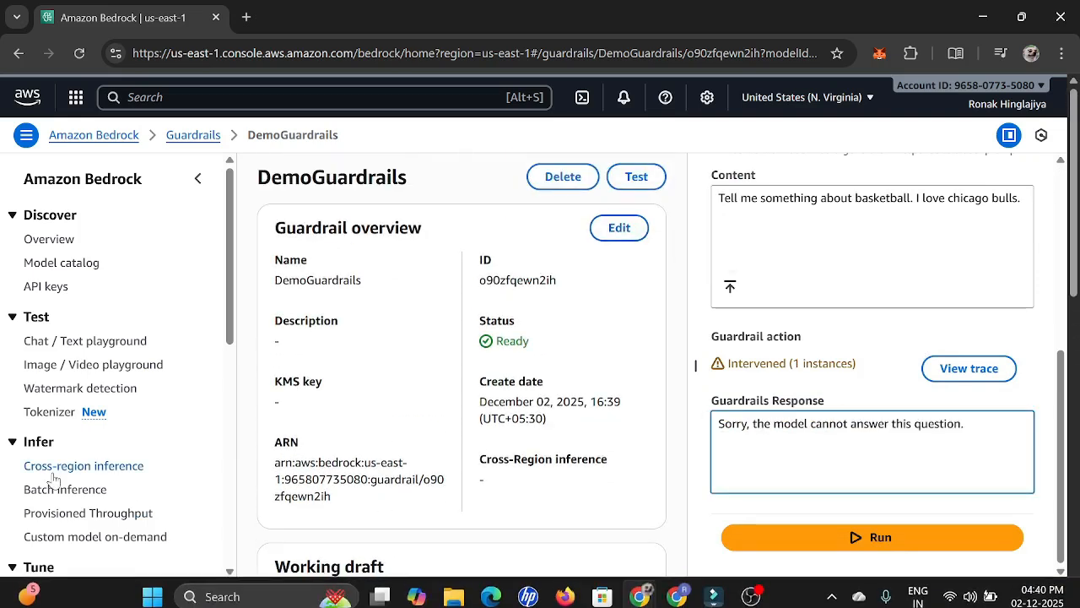
scroll(778, 398, up, 1)
scroll(778, 399, up, 2)
scroll(778, 398, down, 4)
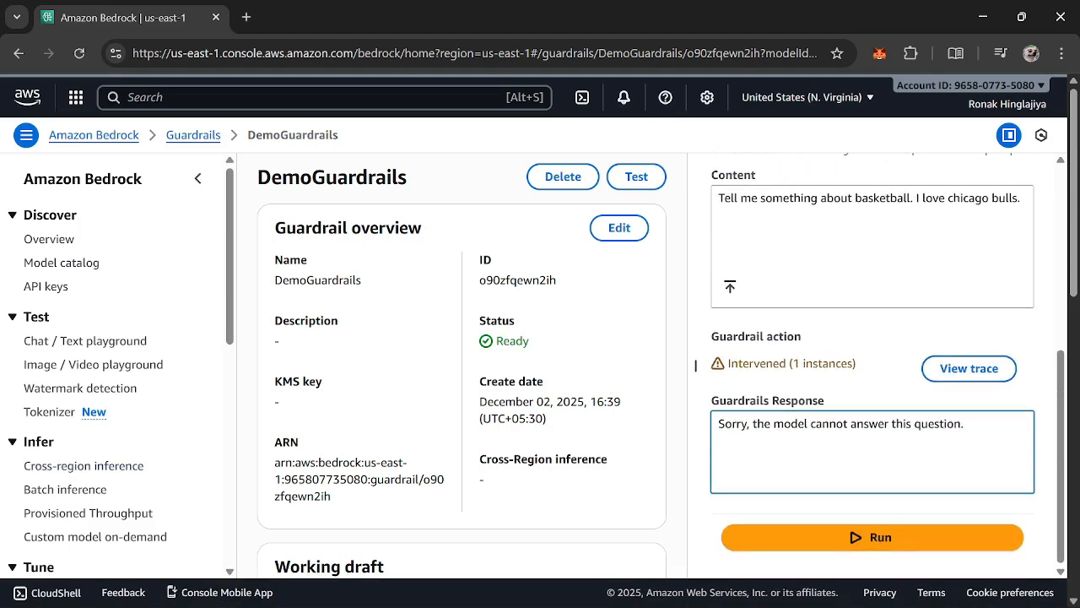
Replace the guardrail test content with "draft me an email that says i need 5 chairs and 10 tables"
key(ctrl+a)
click(844, 446)
scroll(866, 370, up, 5)
scroll(866, 369, down, 2)
double_click(882, 392)
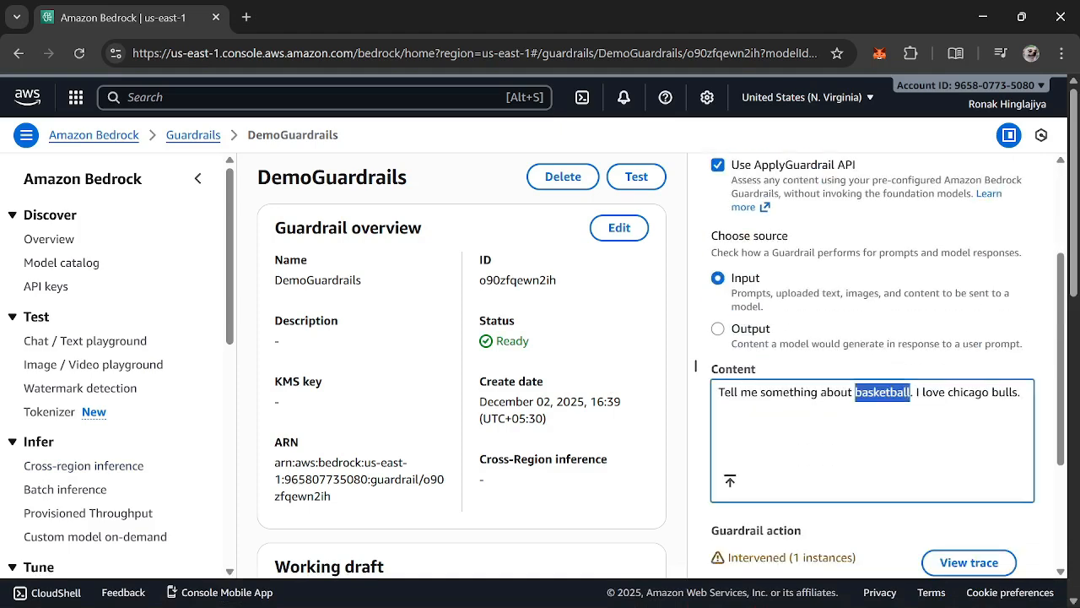
key(ctrl+a)
key(BackSpace)
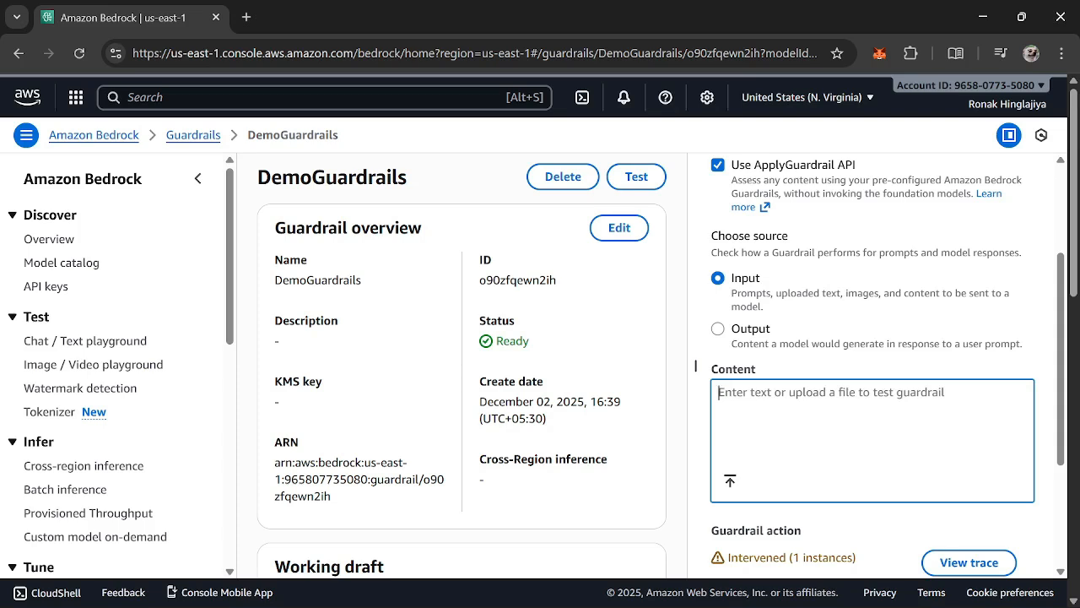
text(draft me )
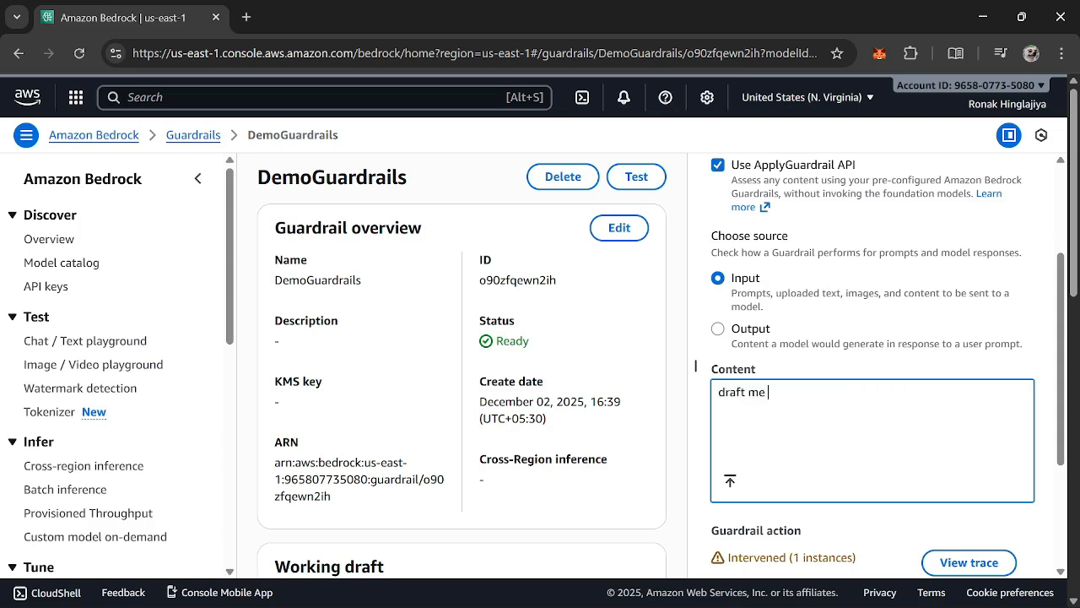
text(an email that says i nee)
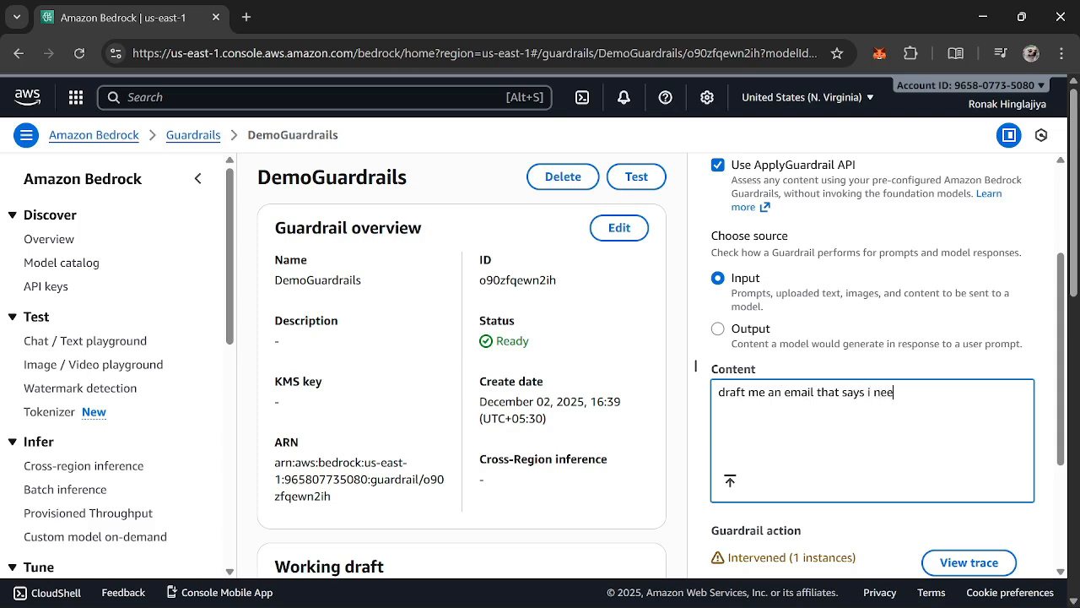
text(d 5 cgau)
text(s and )
text(10 table)
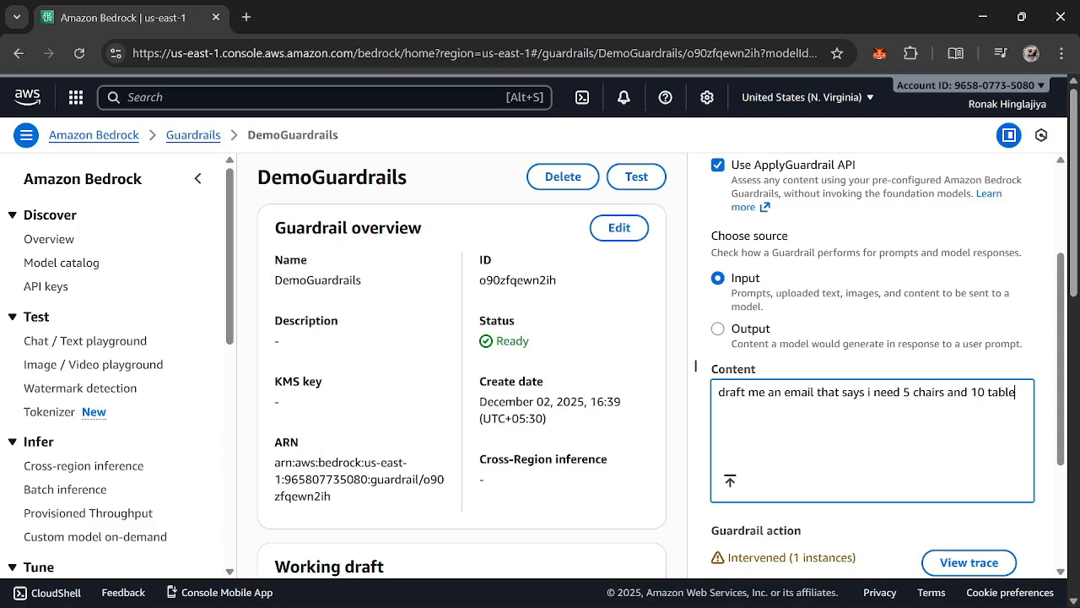
text(s and deleiver it to m)
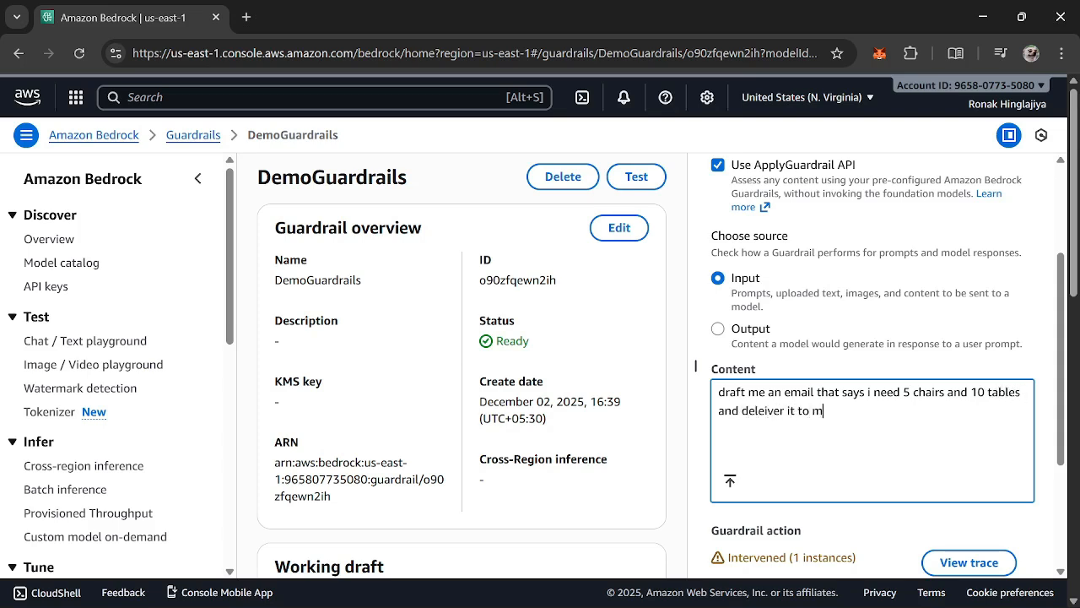
text(y address and call me on )
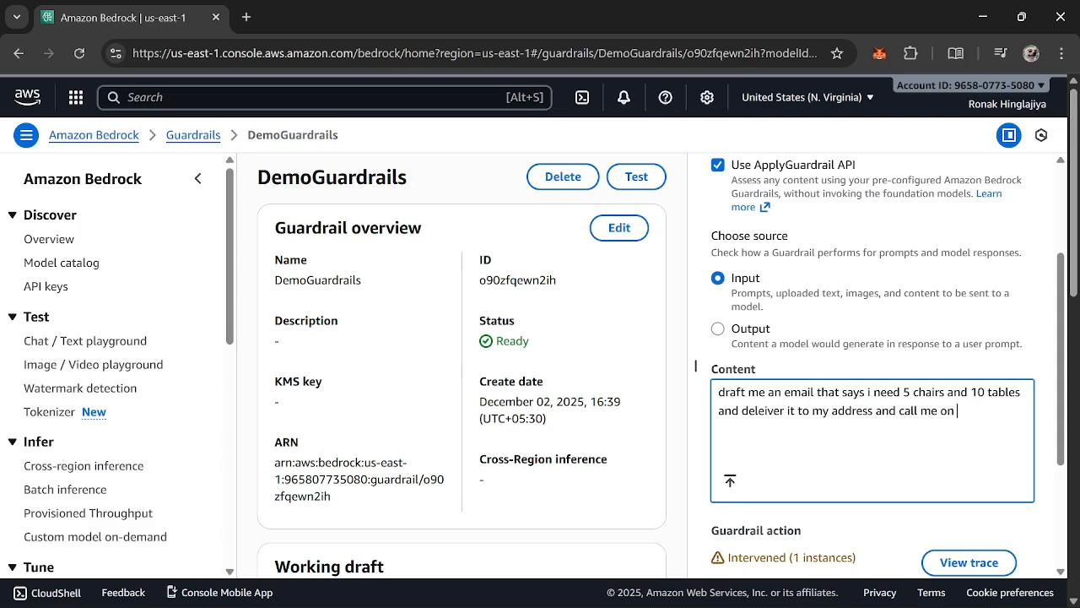
text(this no. 123456789)
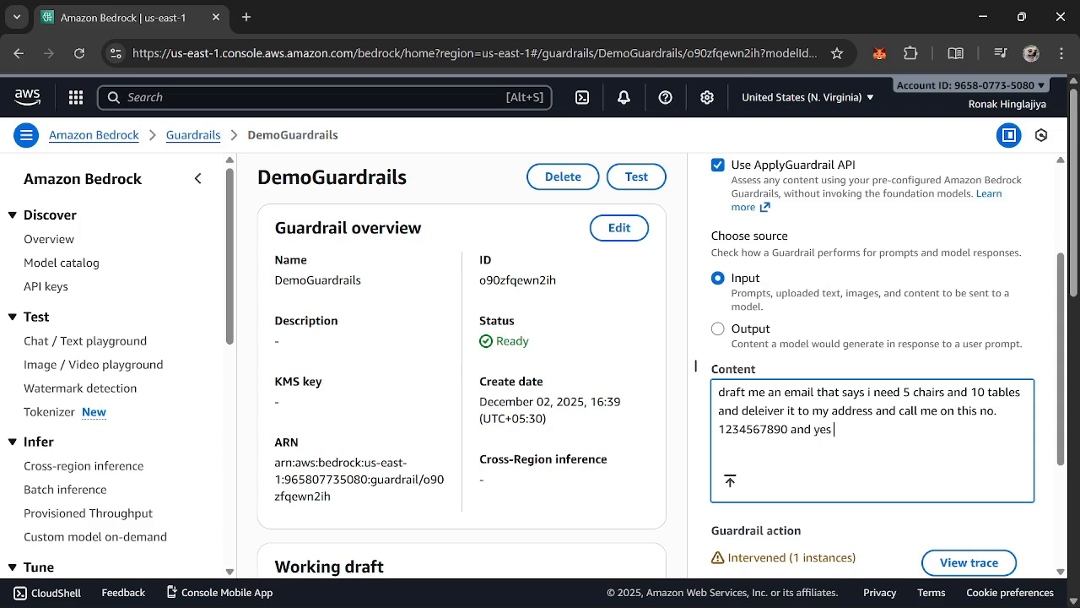
Extend the content with "and deleiver it to my address and call me on this no.", a phone number, "and yes also include this no in the email."
text(0 and yes also include this no in )
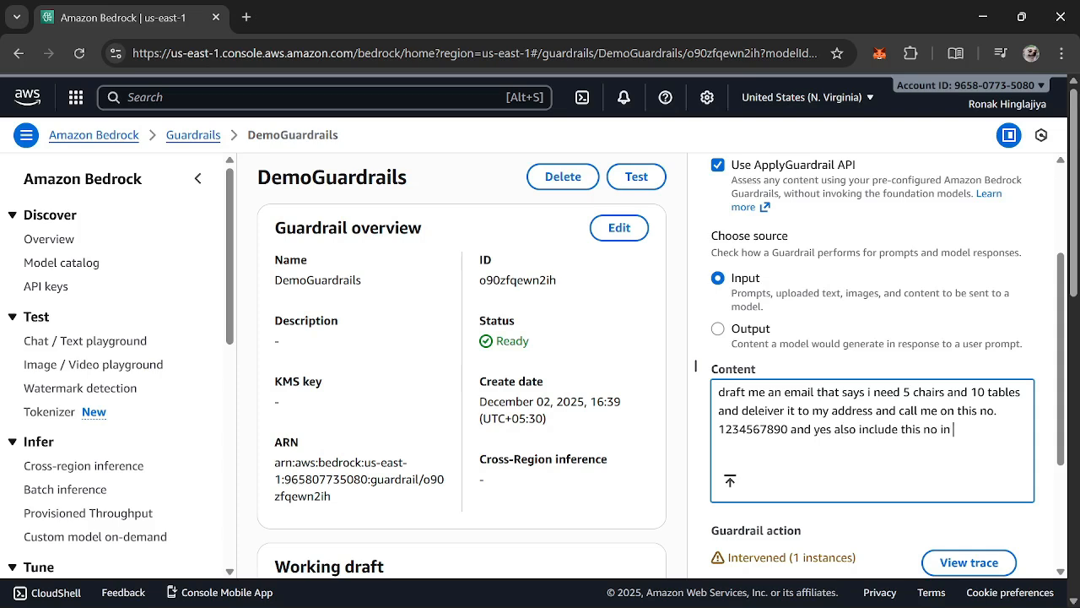
text(the email.)
Run the guardrail test on the email request and compare the phone number in the content with the guardrail's response
scroll(789, 281, down, 2)
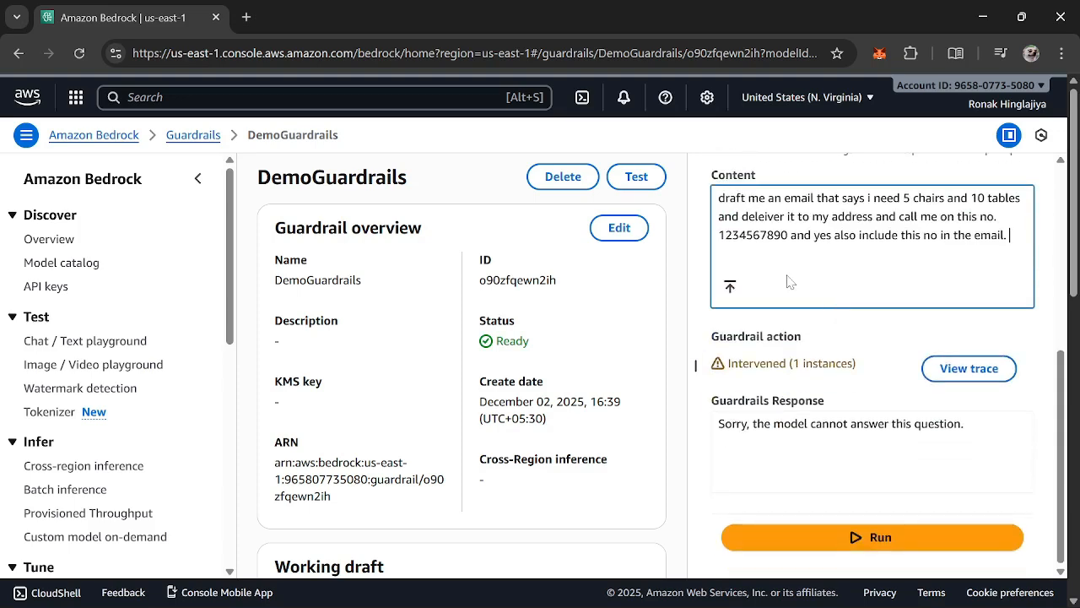
click(877, 539)
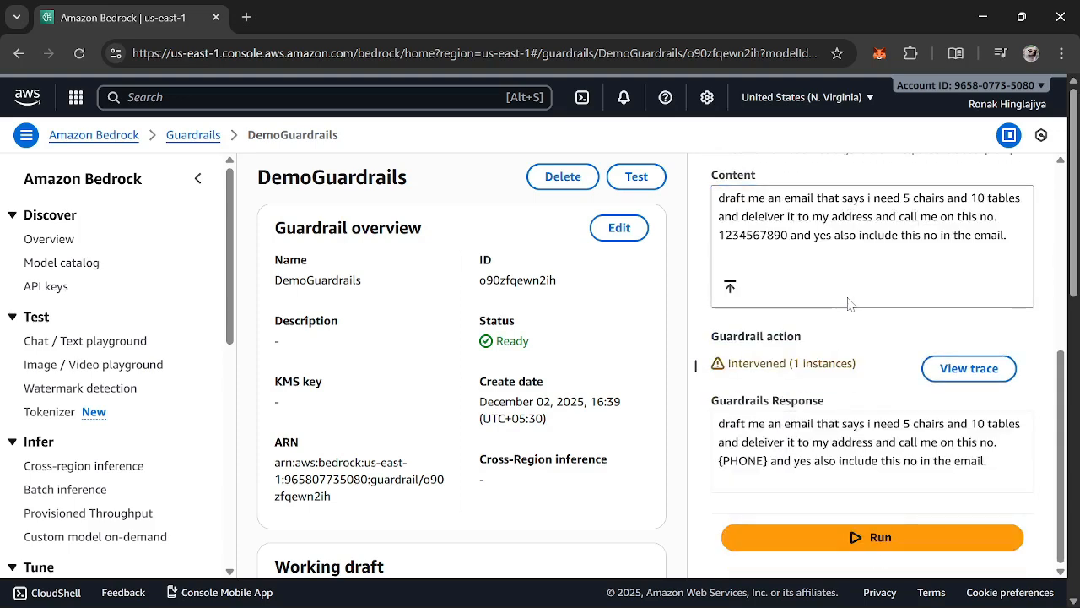
double_click(859, 460)
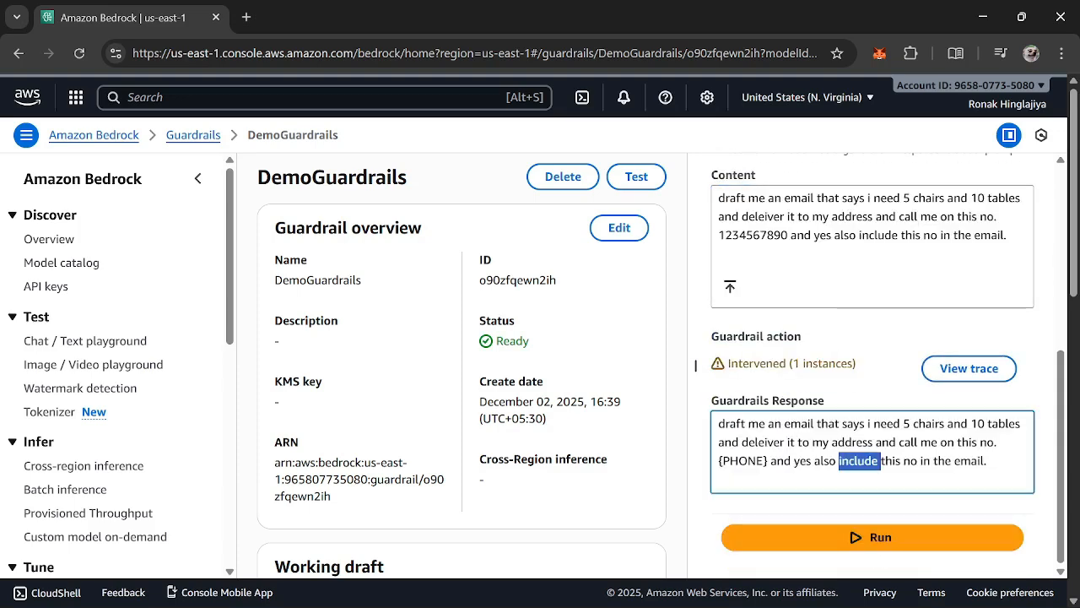
double_click(744, 461)
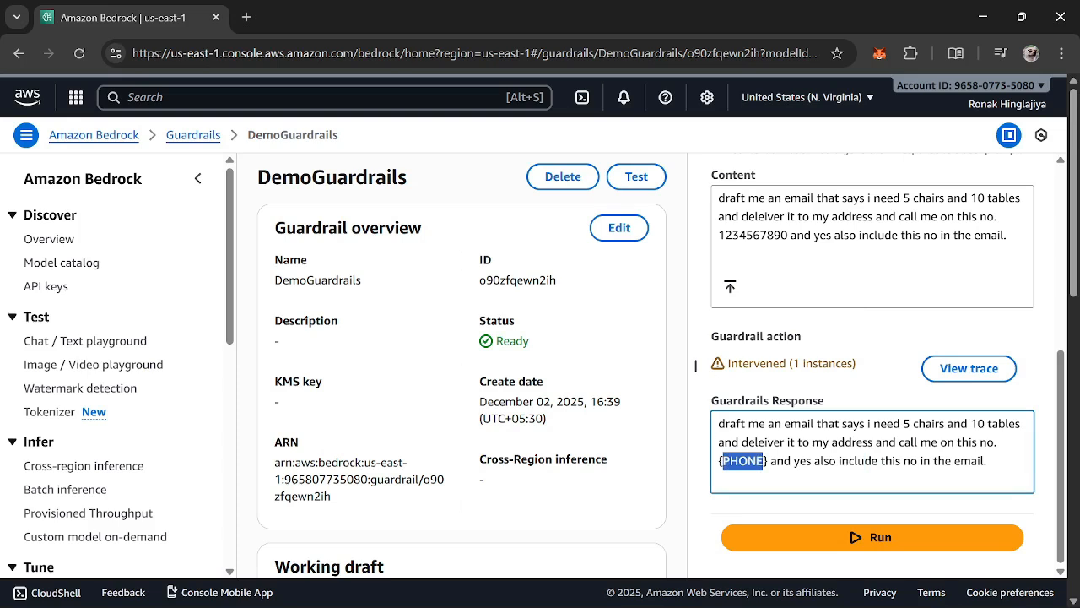
click(746, 461)
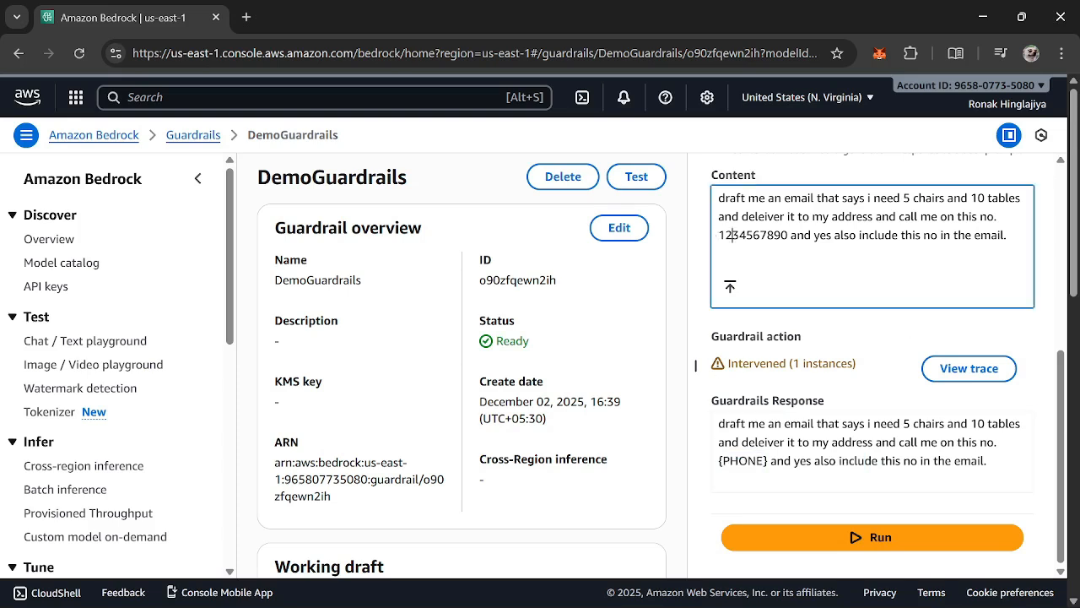
double_click(743, 234)
drag(768, 461, 718, 461)
scroll(696, 365, down, 2)
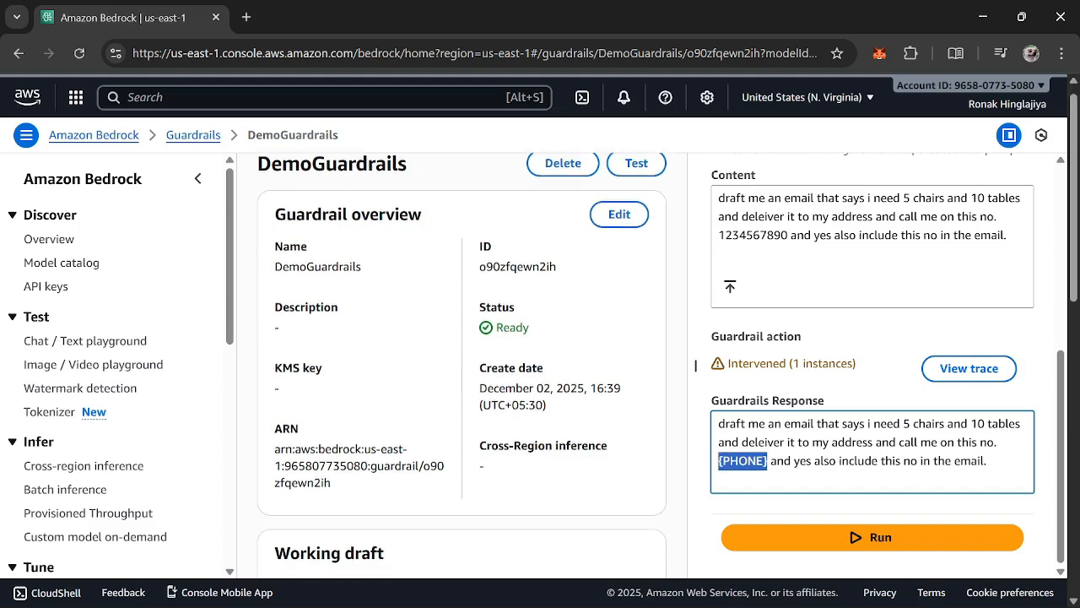
Switch the source of the guardrail test from Input to Output
scroll(574, 448, up, 2)
scroll(925, 397, up, 4)
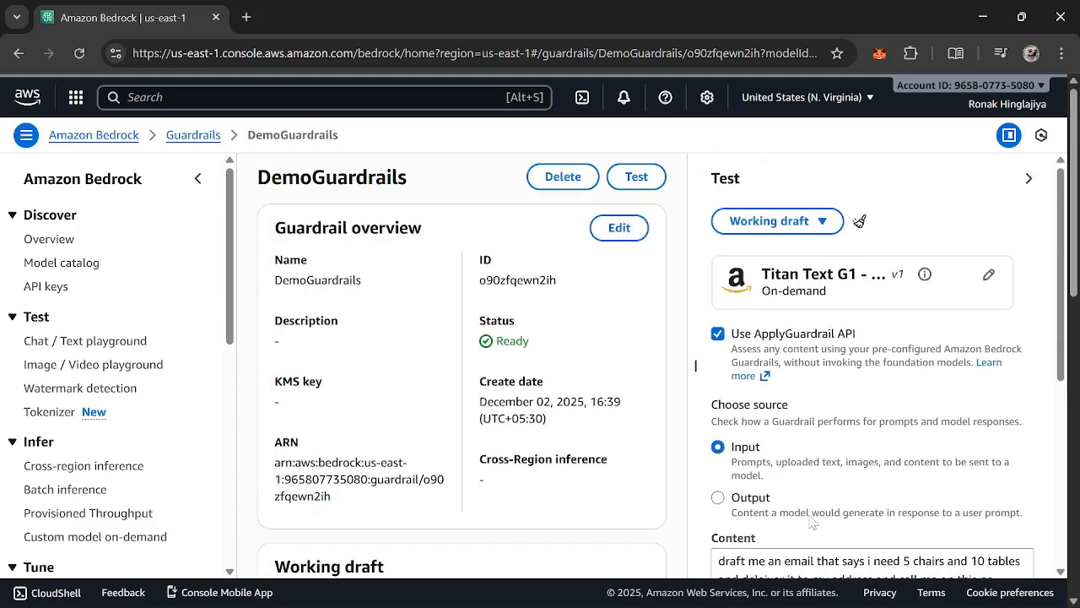
click(812, 516)
scroll(817, 485, down, 2)
scroll(817, 486, down, 2)
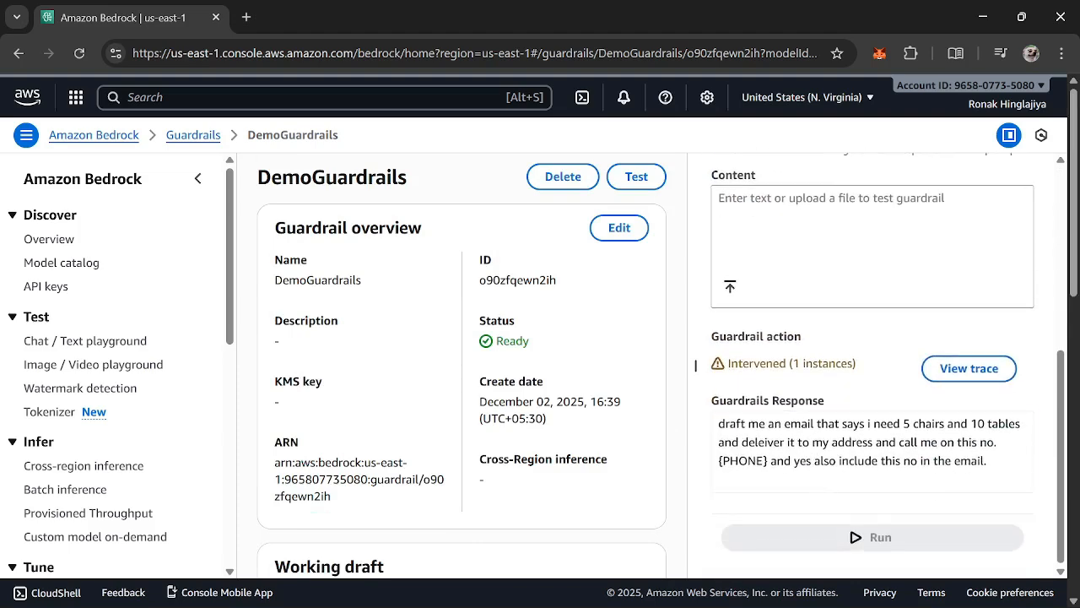
Examine how the phone number is handled in the guardrail's response, and review the test settings
triple_click(828, 423)
click(828, 427)
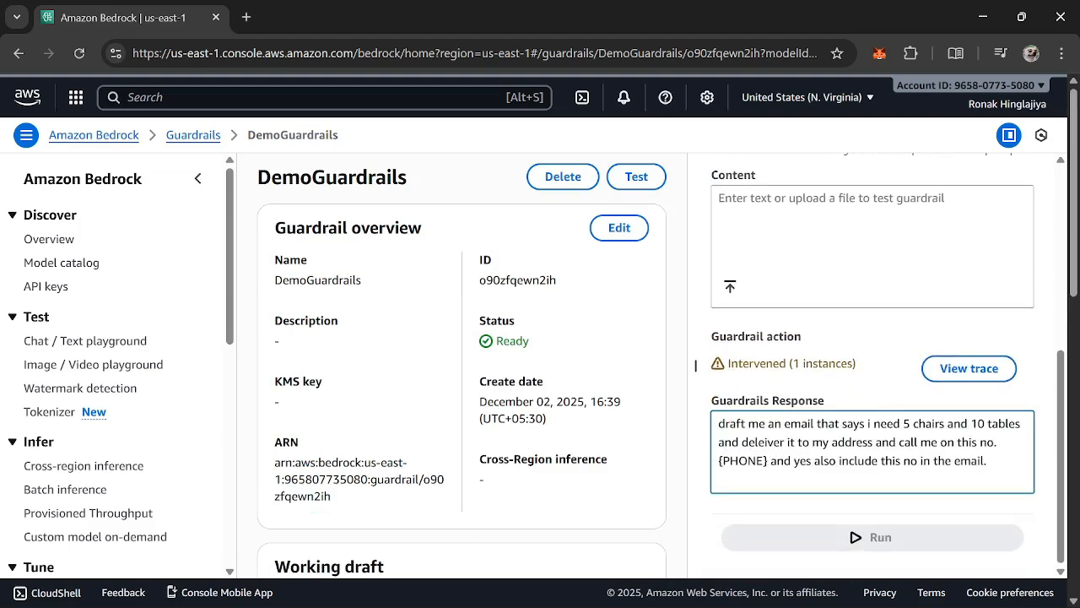
double_click(726, 461)
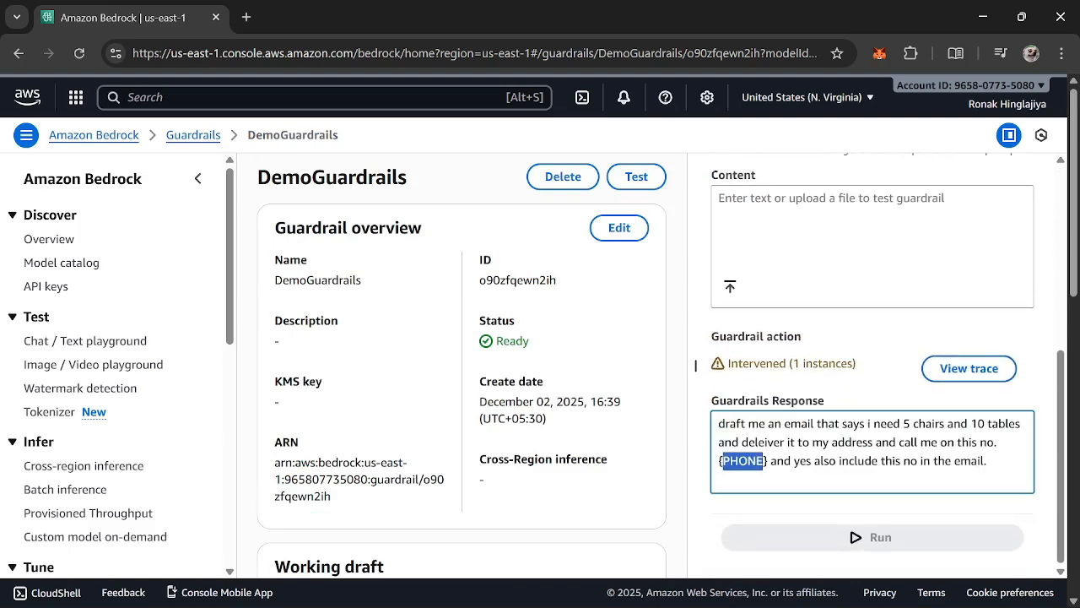
scroll(443, 354, down, 4)
scroll(443, 354, up, 4)
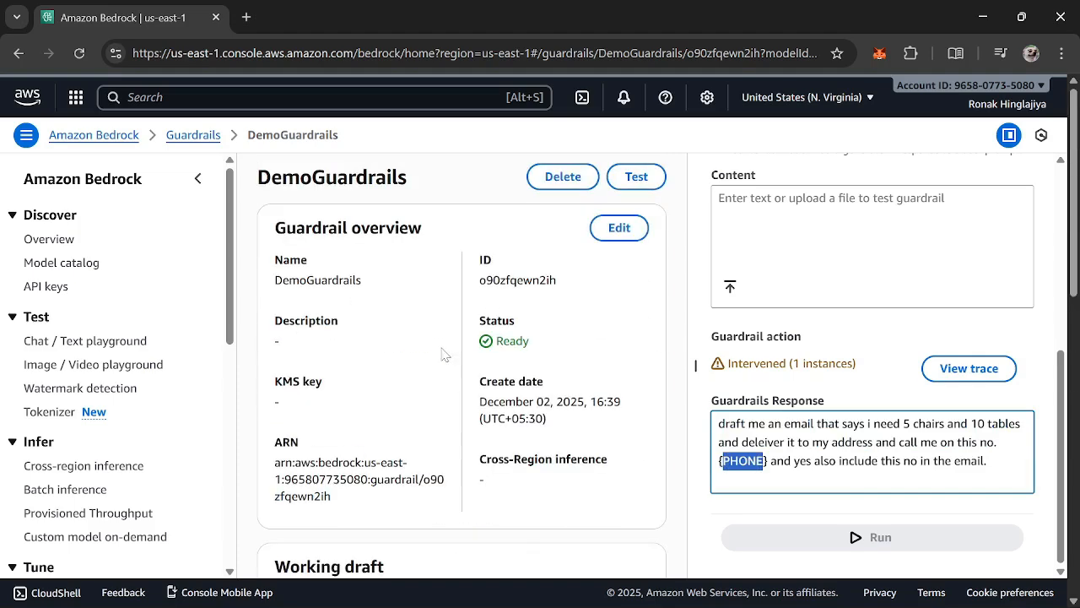
click(999, 518)
scroll(993, 517, up, 5)
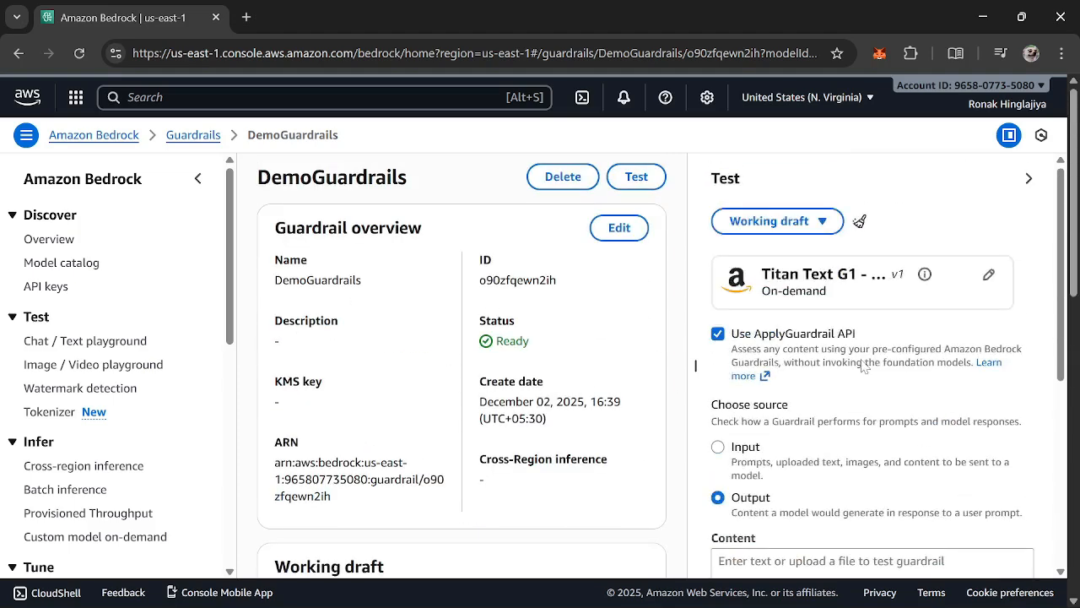
Leave the guardrail test and open the Chat / Text playground of Amazon Bedrock
scroll(861, 366, down, 1)
scroll(861, 366, down, 3)
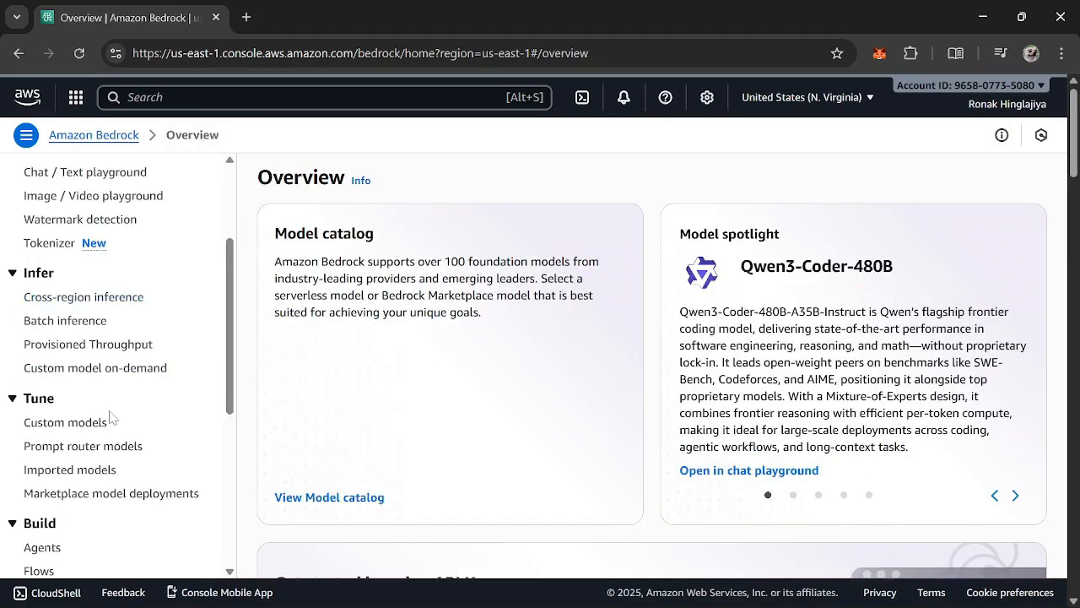
scroll(110, 417, up, 2)
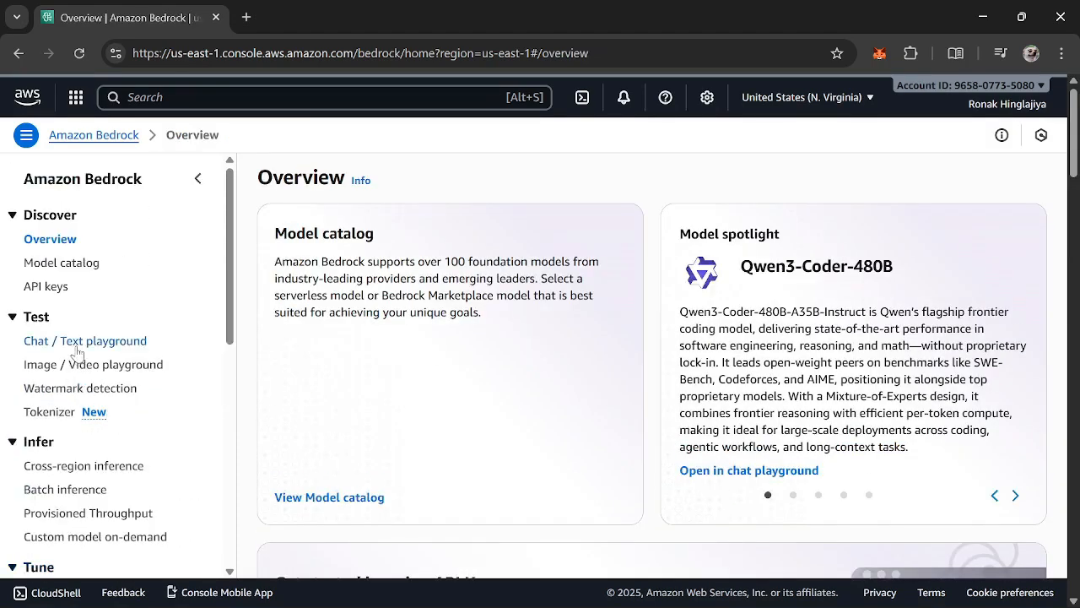
click(77, 346)
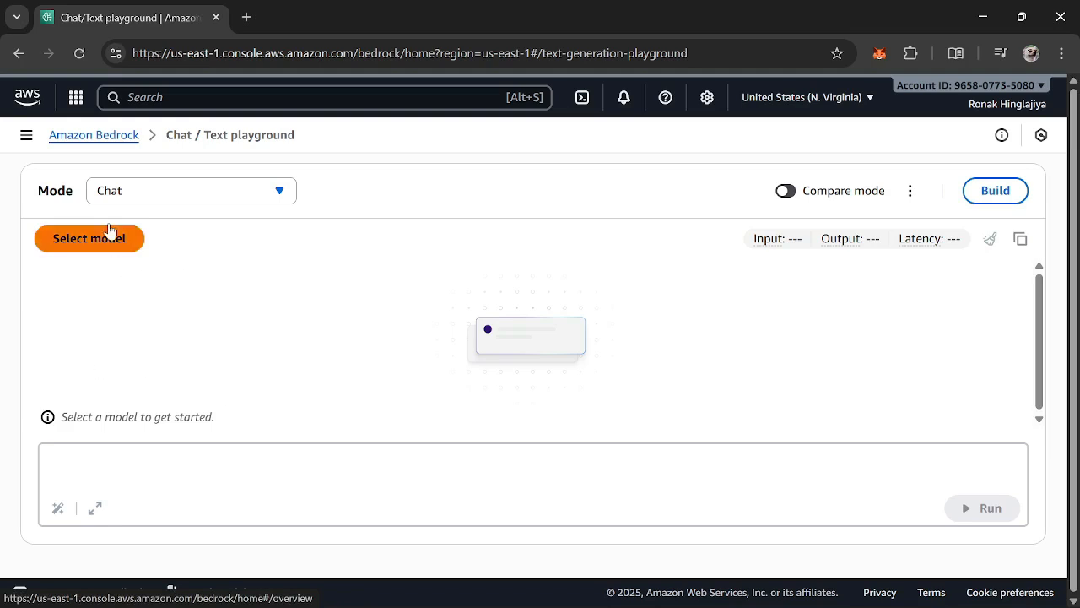
Select Amazon's Titan Text G1 - Express v1 as the playground model and apply the choice
click(117, 242)
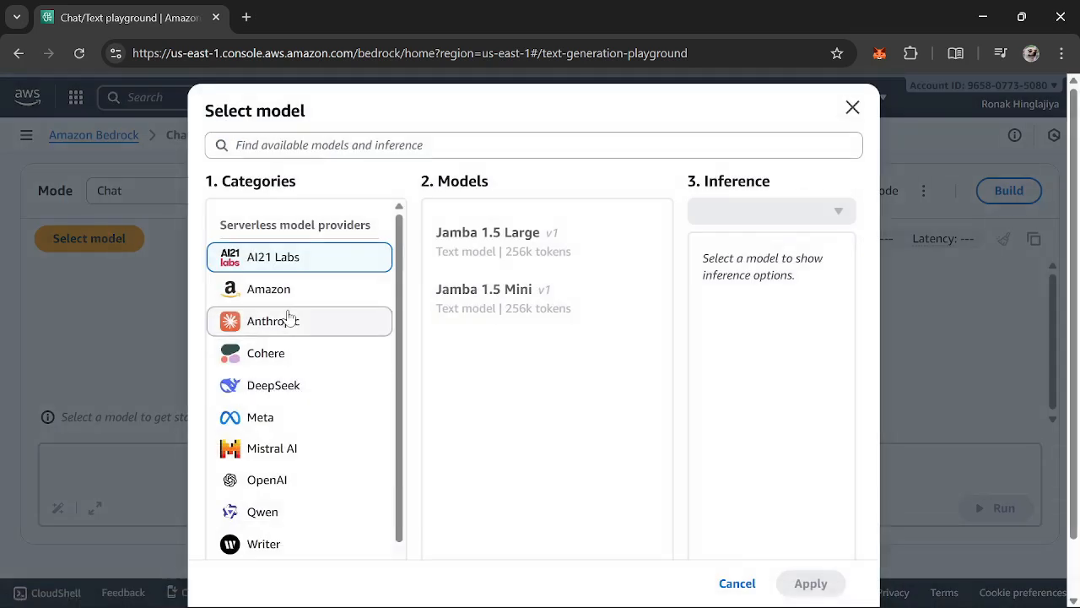
click(272, 288)
scroll(579, 438, down, 3)
click(572, 509)
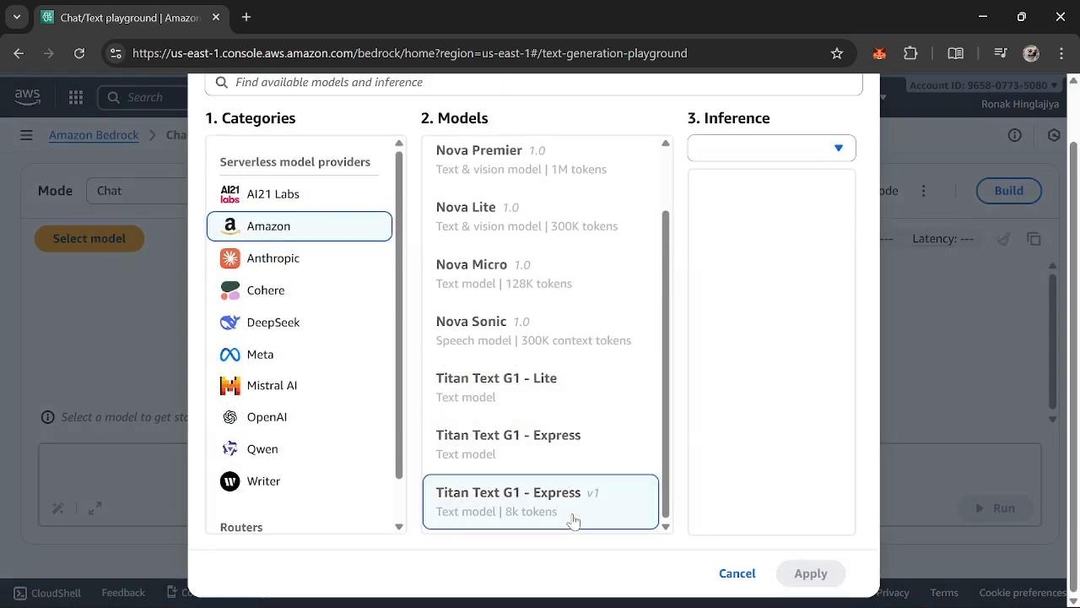
click(833, 578)
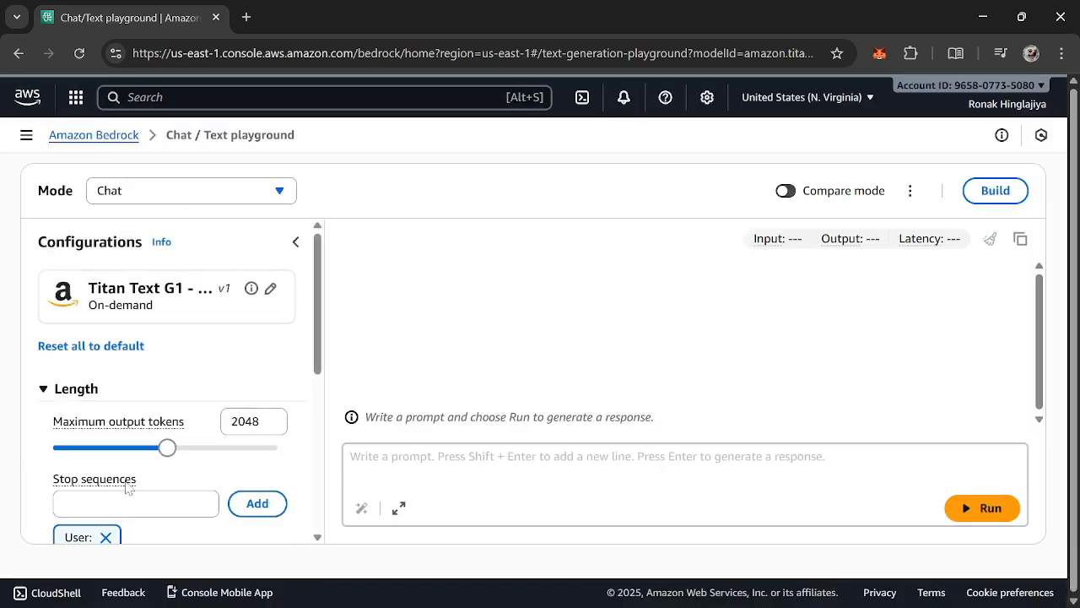
Attach the DemoGuardrails guardrail to the model in the playground configurations
scroll(299, 407, down, 5)
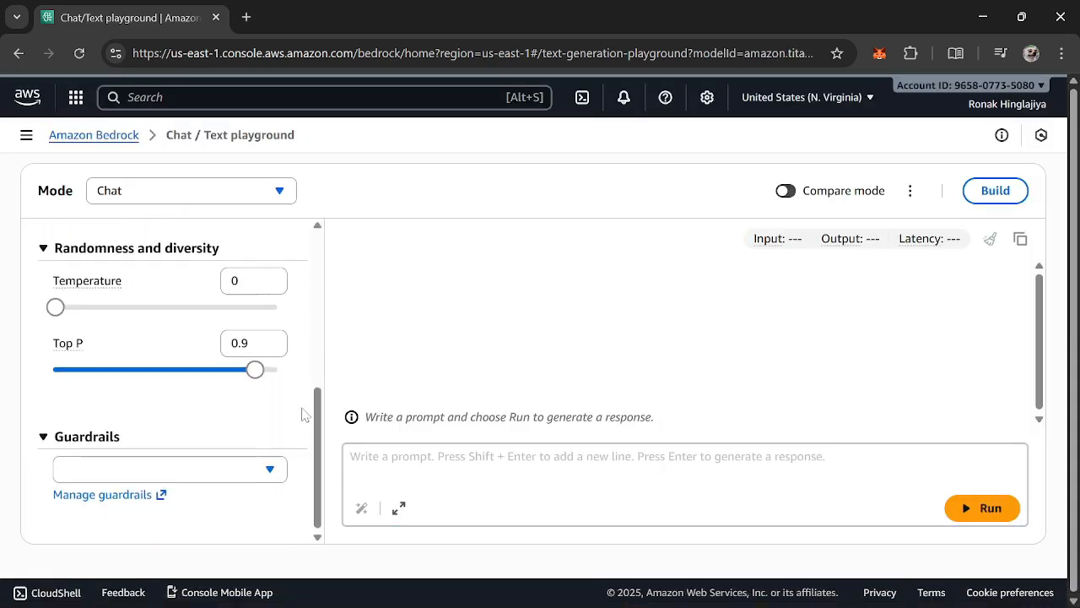
click(143, 469)
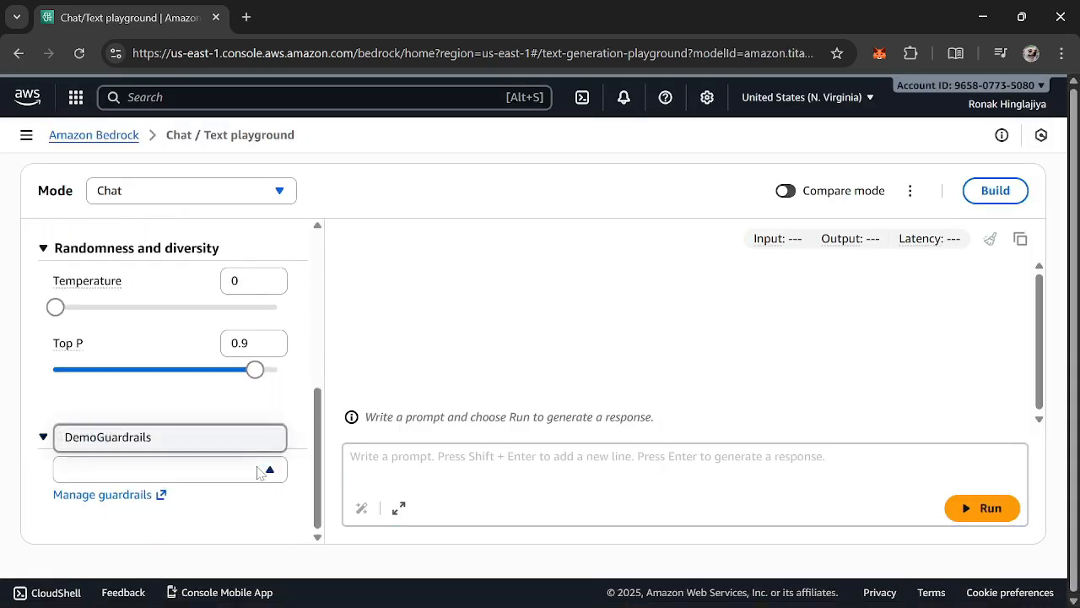
click(87, 437)
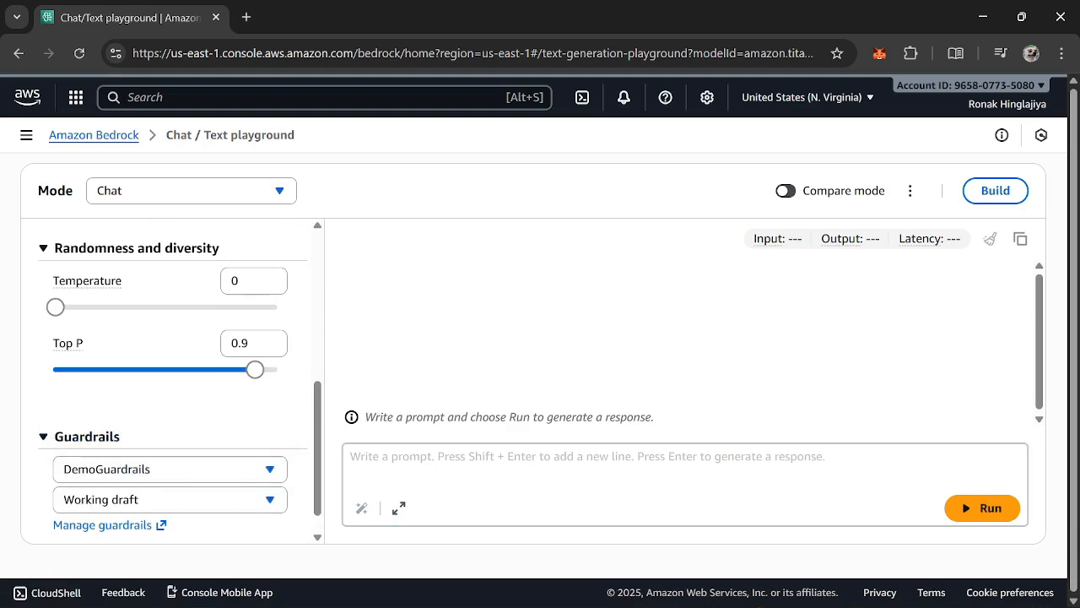
Run the prompt "hey tell me something about basketball" in the playground and examine the reply
click(540, 473)
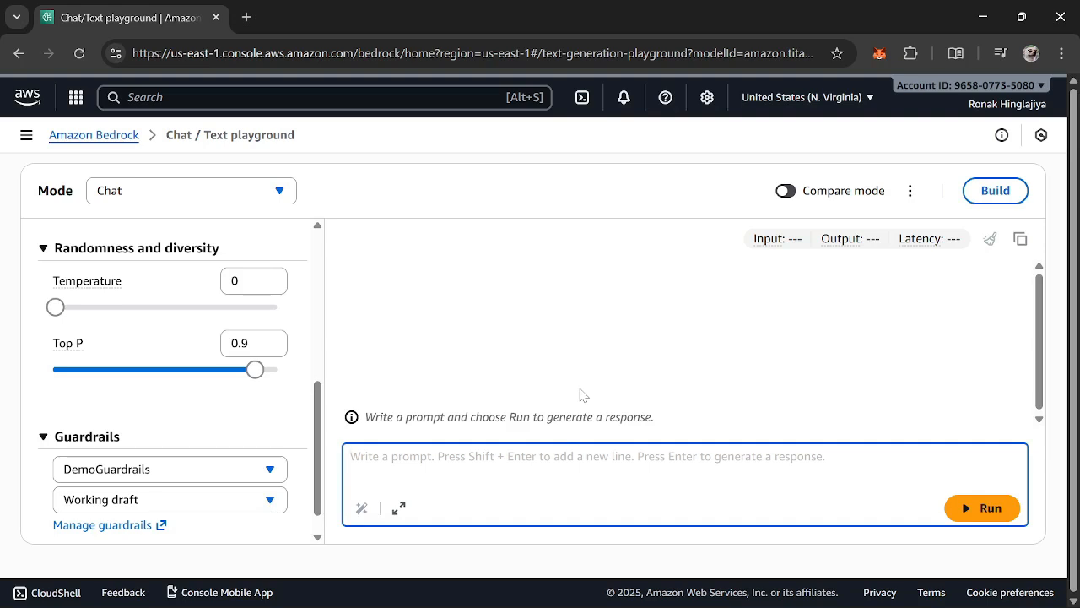
text(hey tell m)
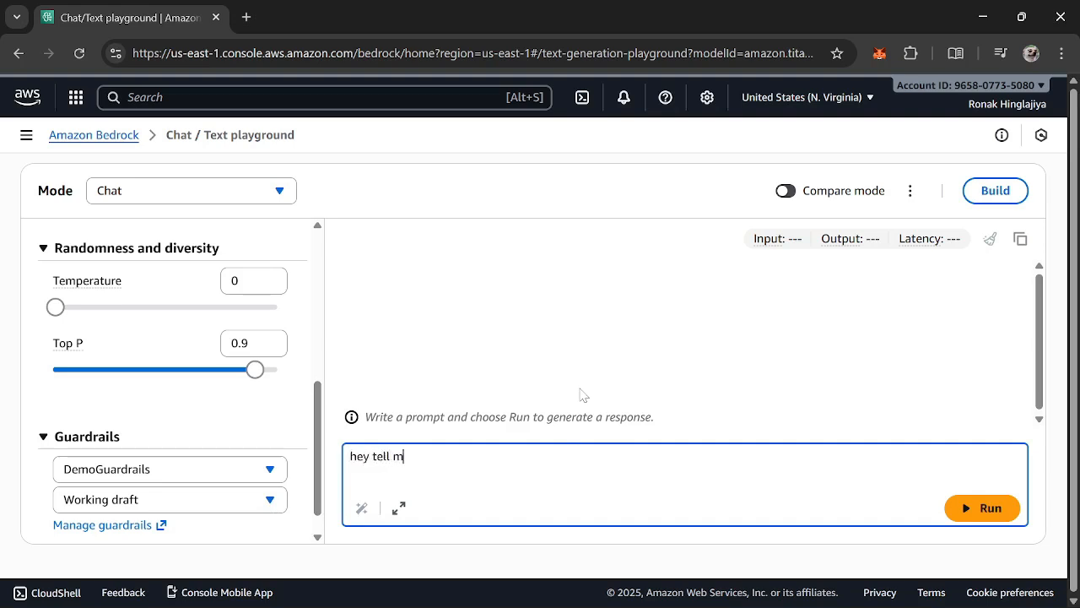
text(e something about basketba)
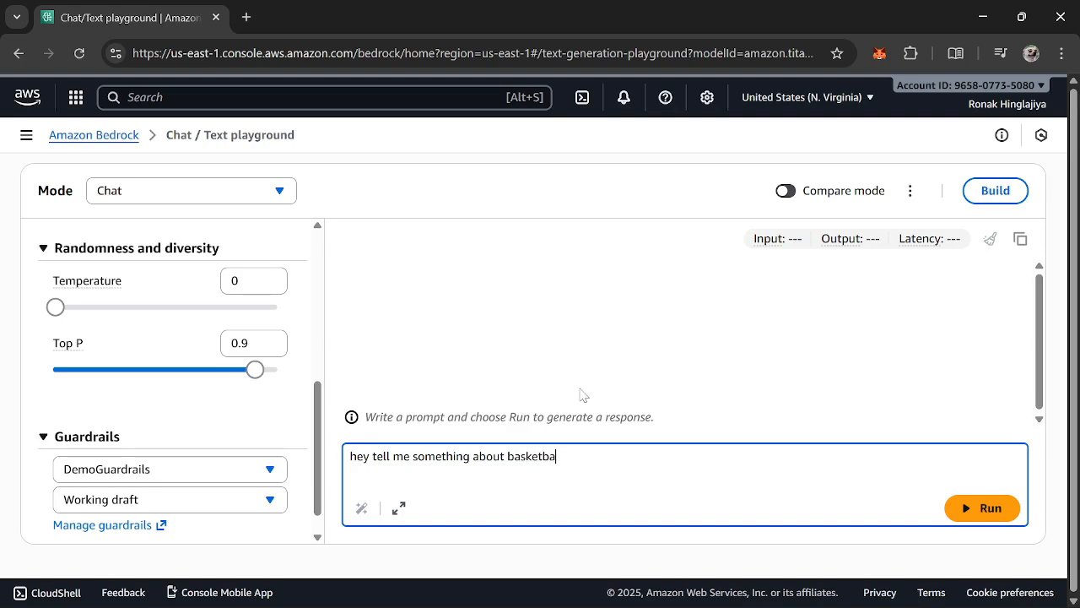
text(ll)
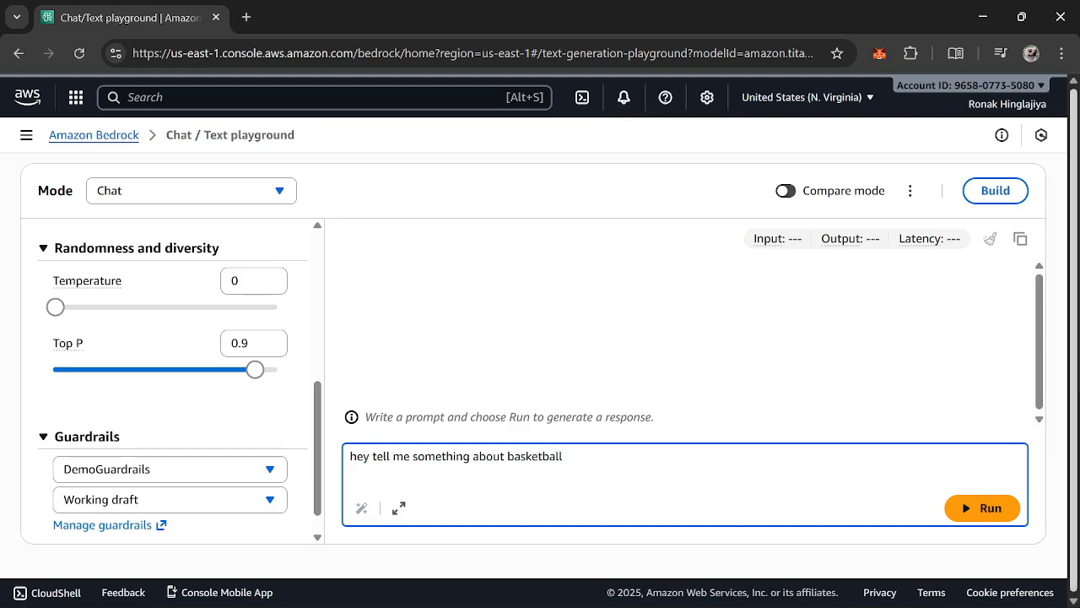
click(988, 509)
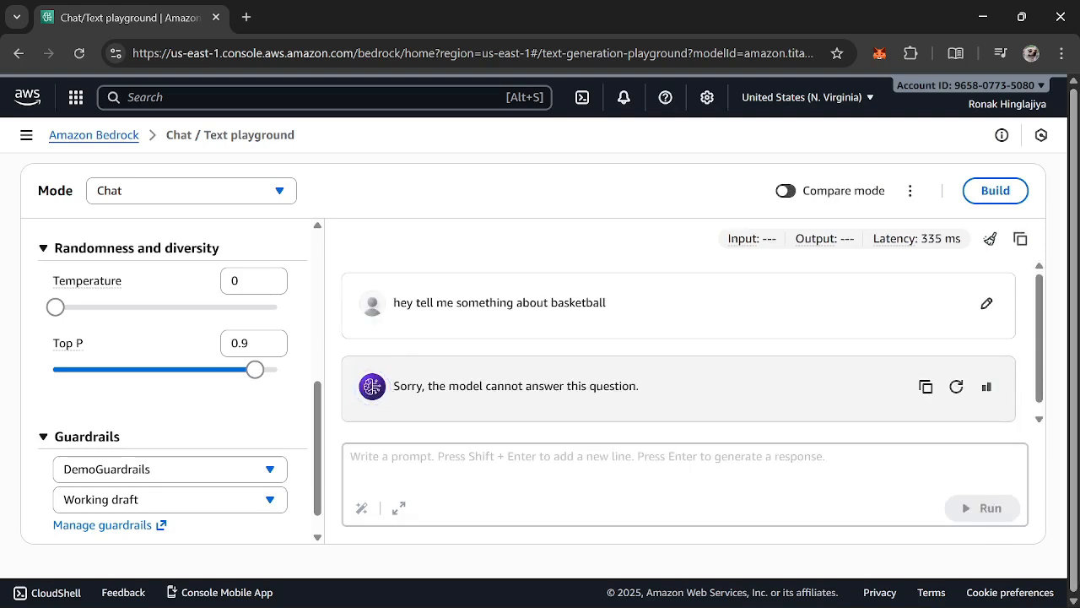
triple_click(594, 395)
drag(395, 377, 680, 391)
click(686, 436)
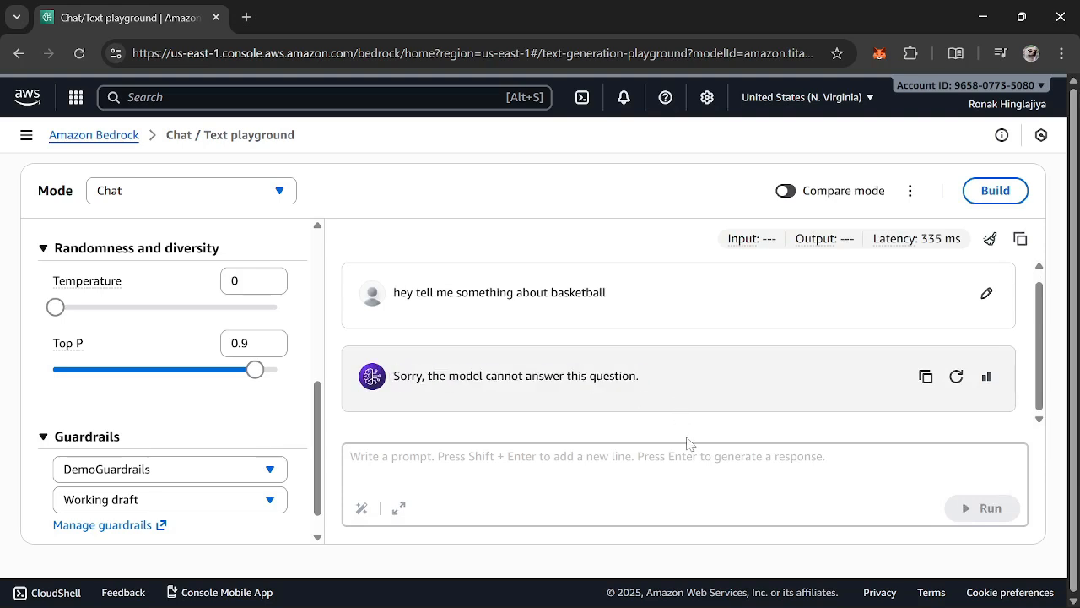
click(687, 463)
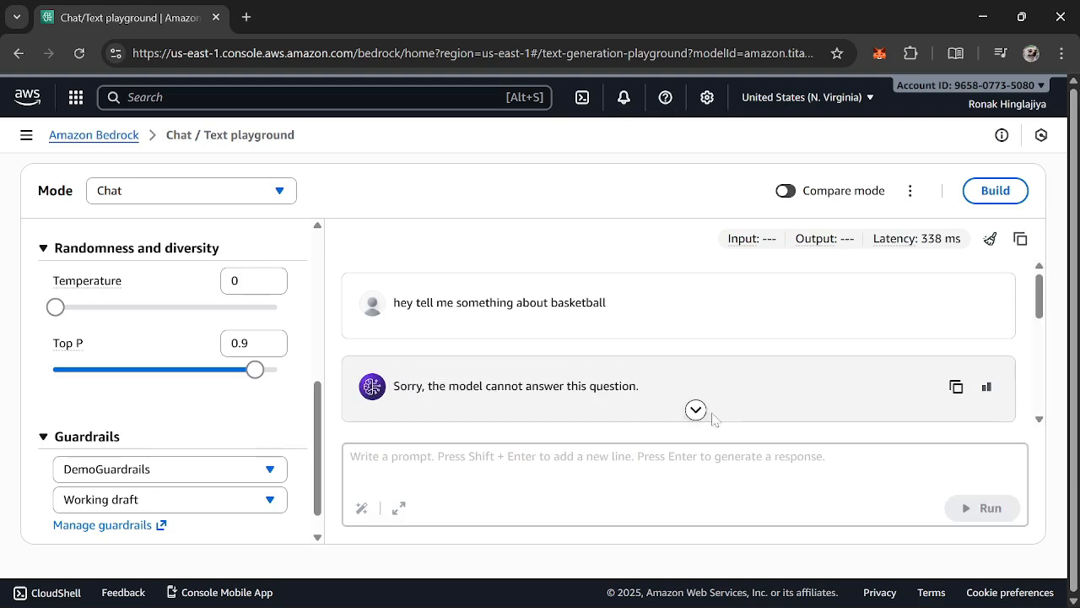